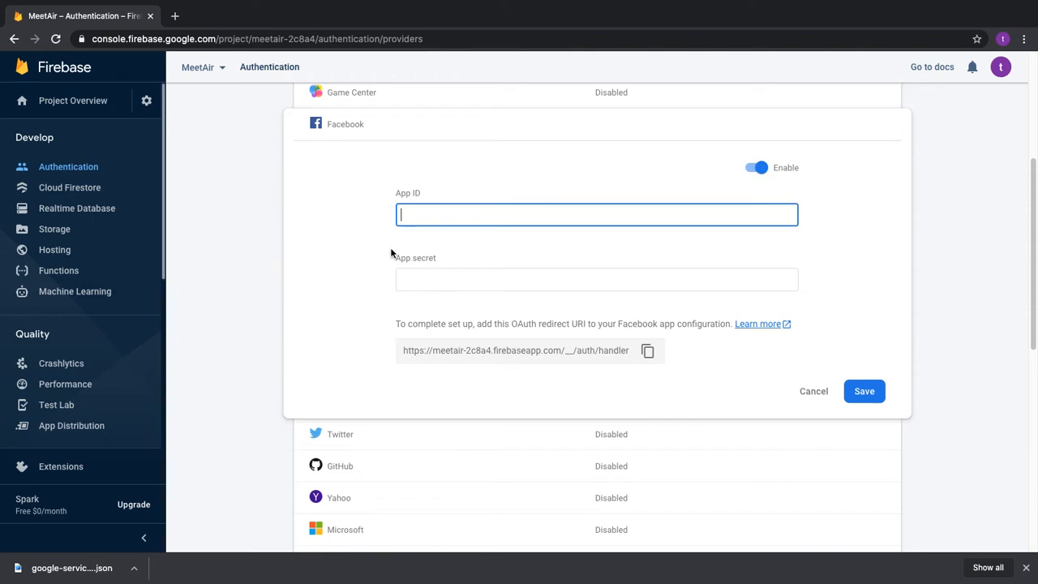
- Search for developer.facebook in a new browser tab, ignore the non-responsive application alert, and open the Facebook for Developers site
left_click(174, 16)
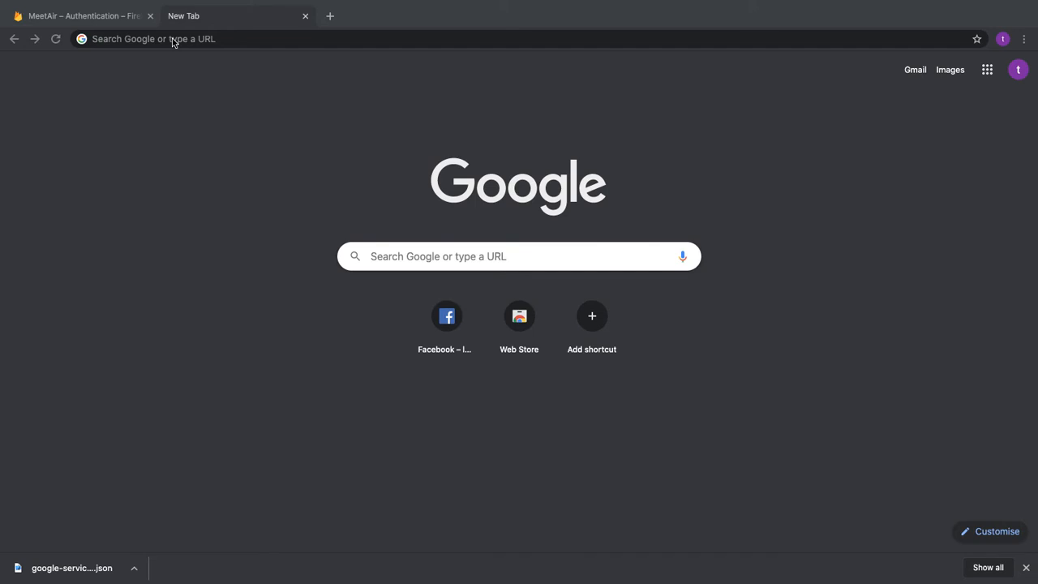
left_click(192, 41)
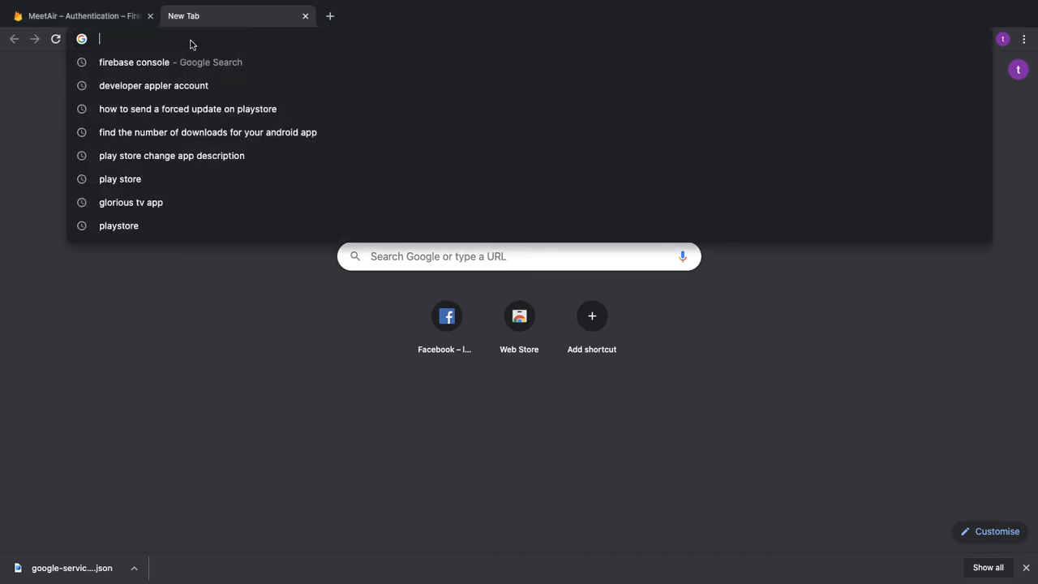
type("deve")
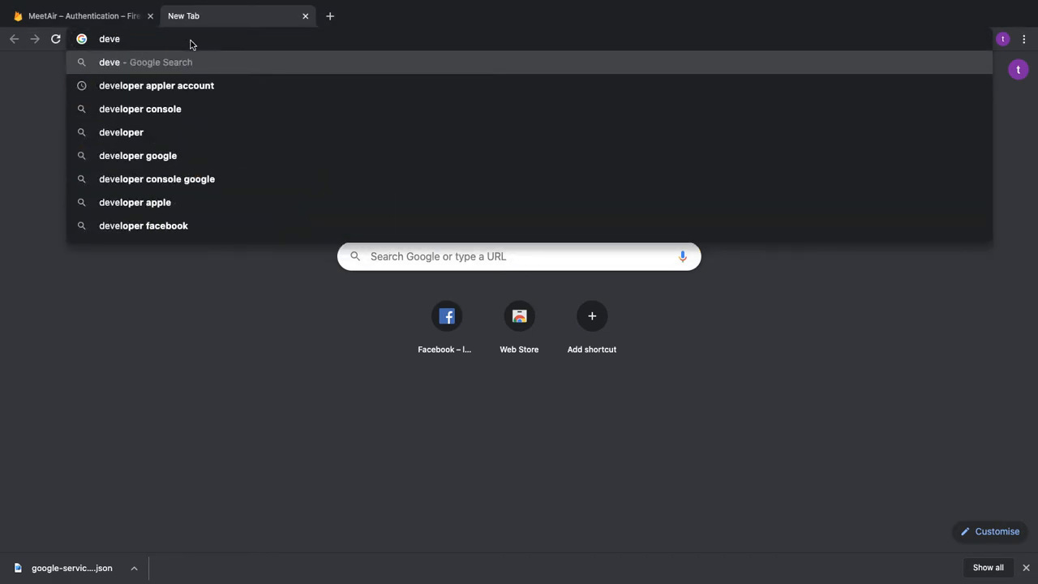
type("lop")
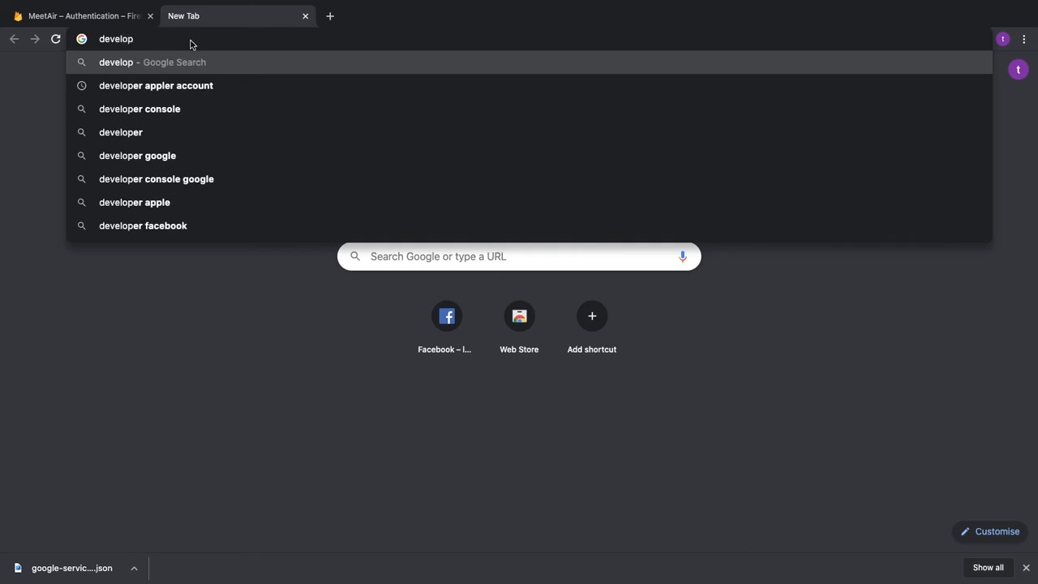
type("er.face")
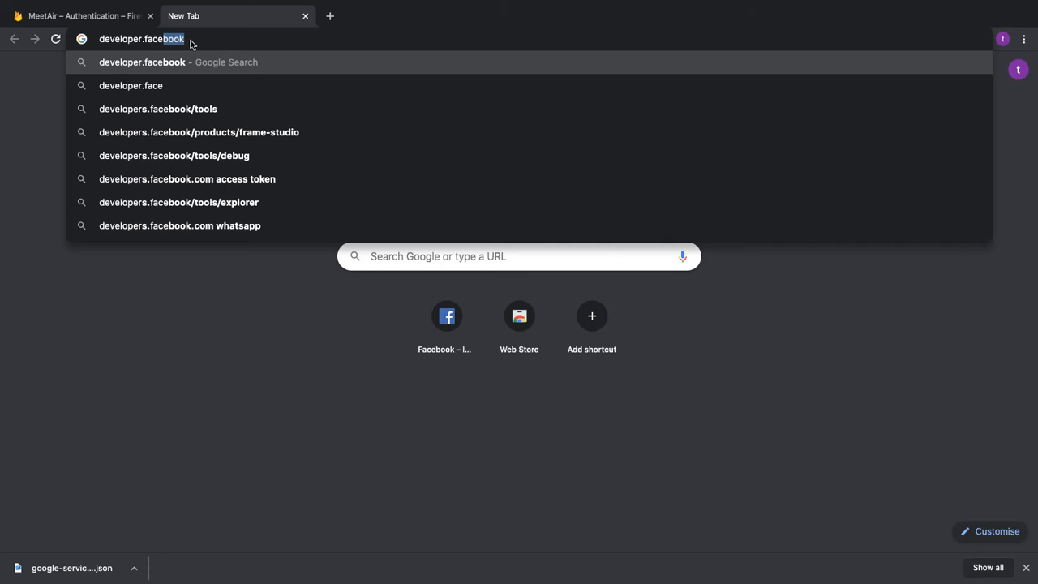
left_click(197, 65)
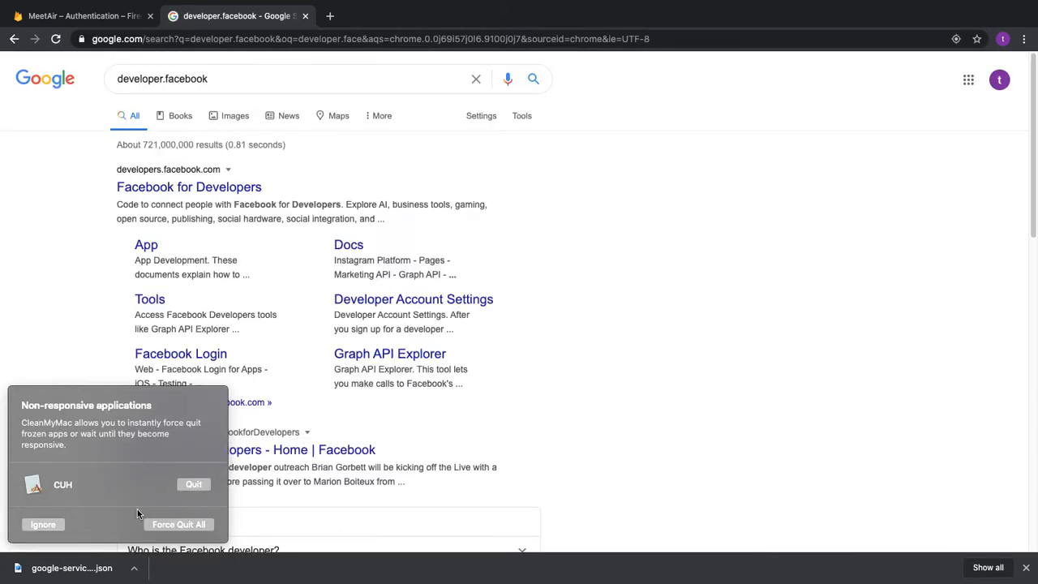
left_click(43, 524)
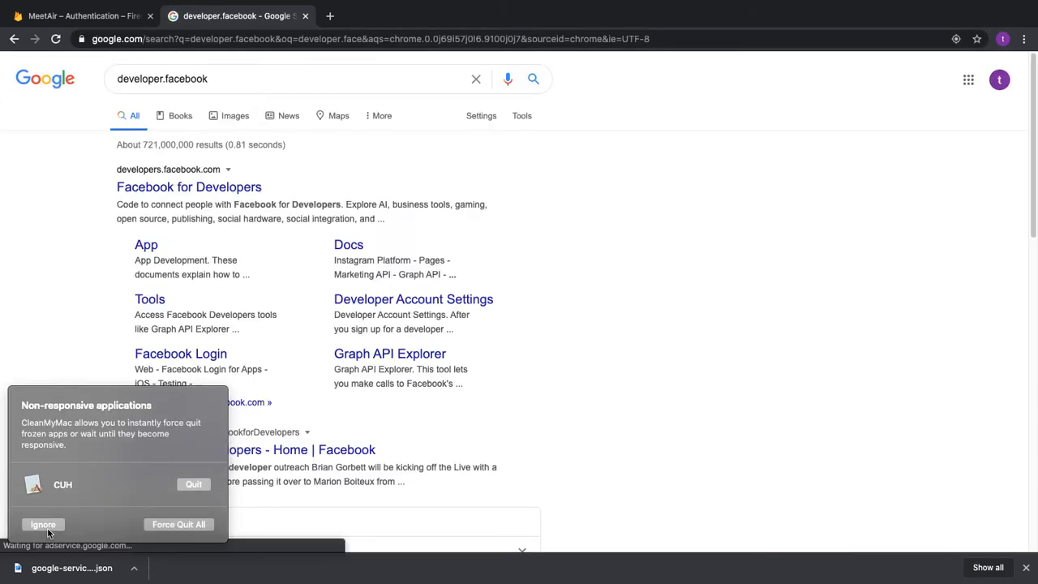
left_click(189, 188)
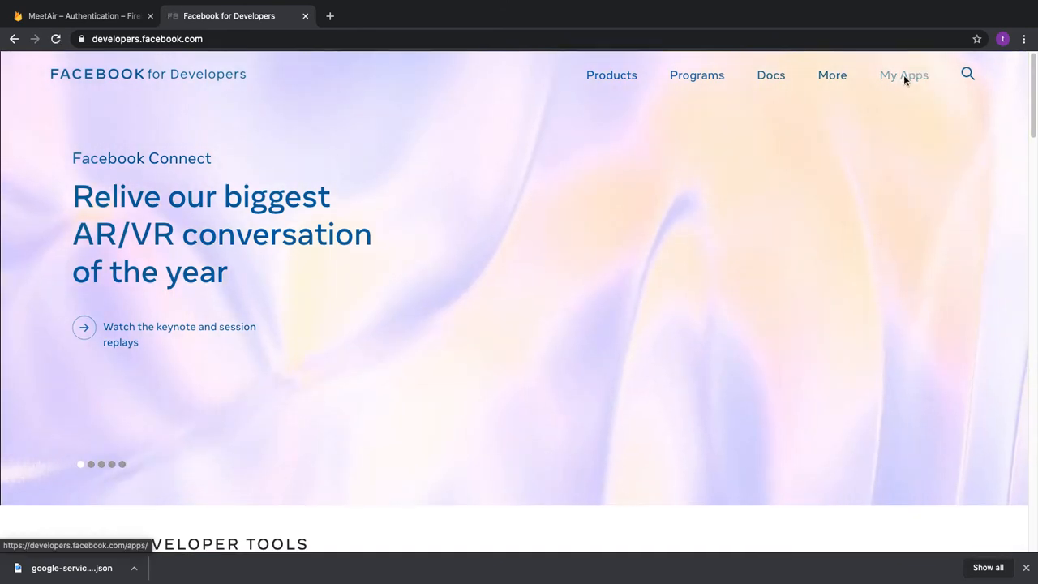
- Open the developer account's own apps and start creating a new app for Manage Business Integrations
left_click(904, 74)
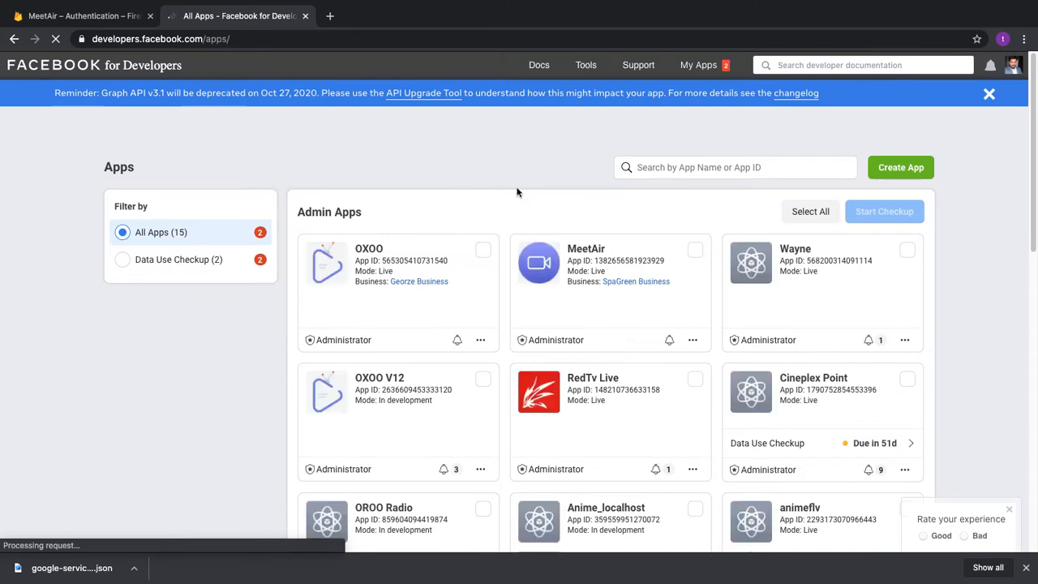
left_click(897, 170)
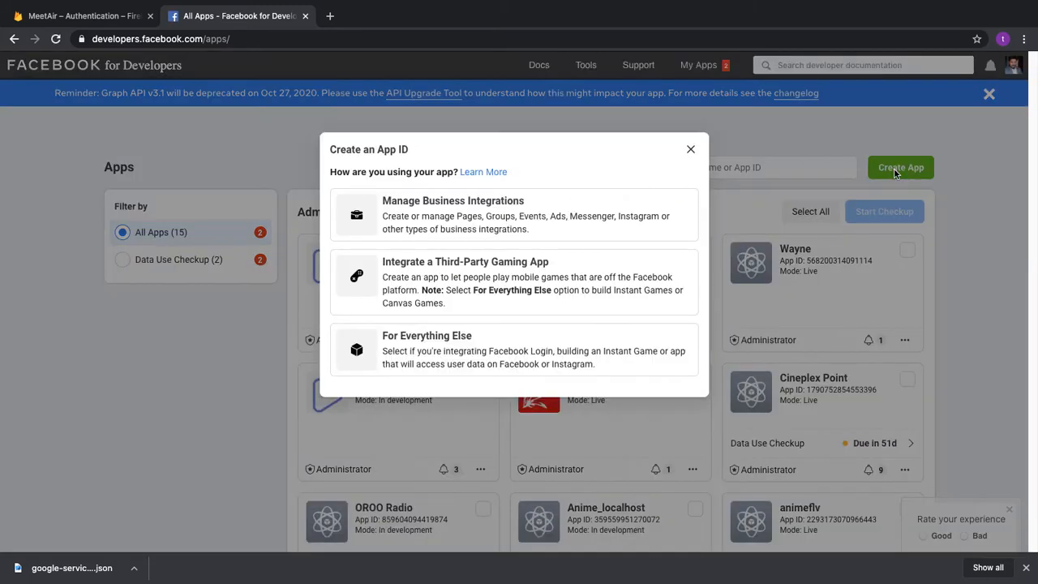
left_click(430, 217)
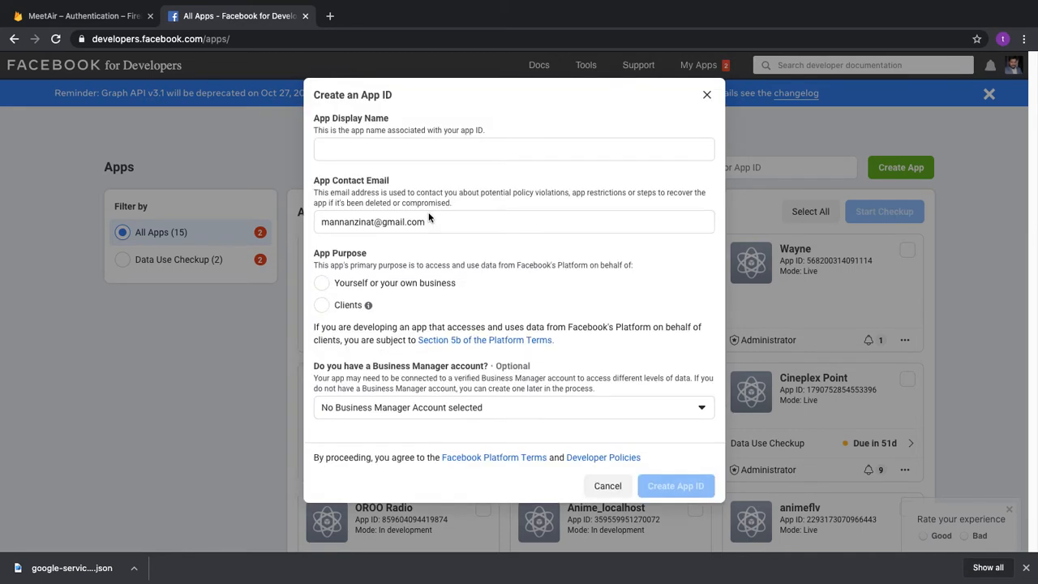
- Create the app ID for MeetAir Demo with purpose Yourself or your own business and no Business Manager account, completing the security check
left_click(353, 151)
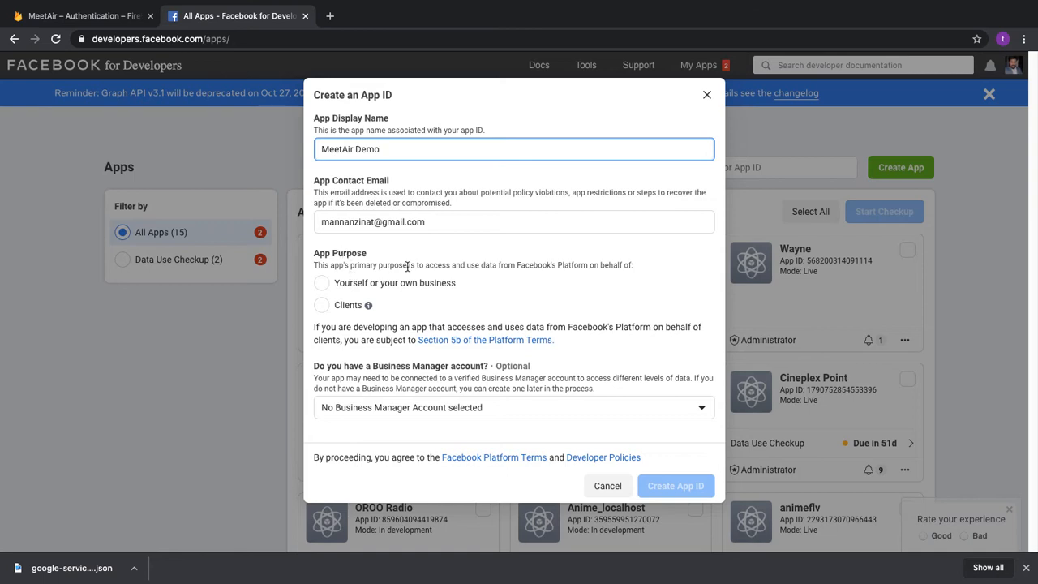
left_click(325, 282)
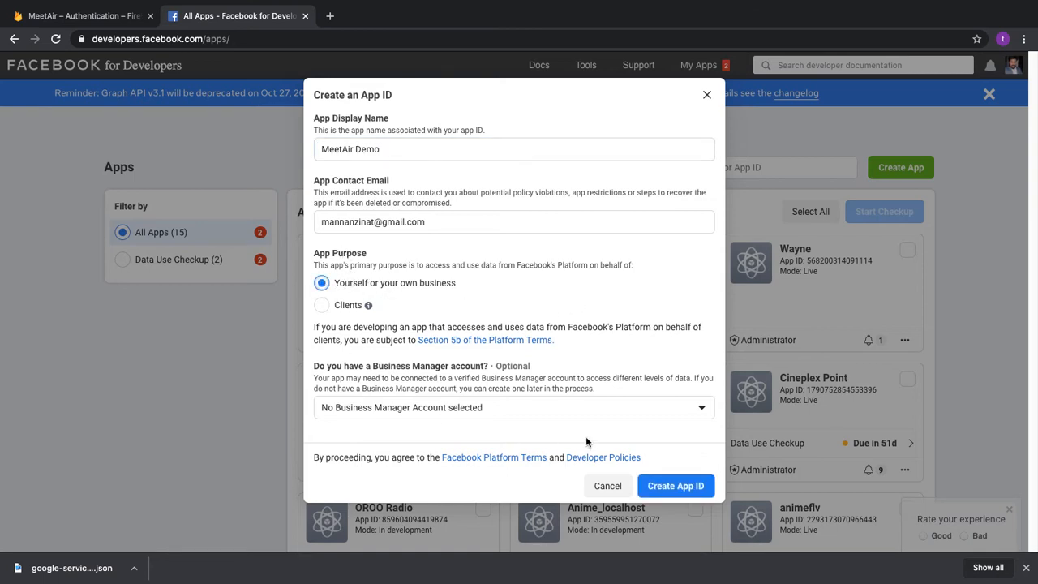
left_click(528, 408)
left_click(444, 439)
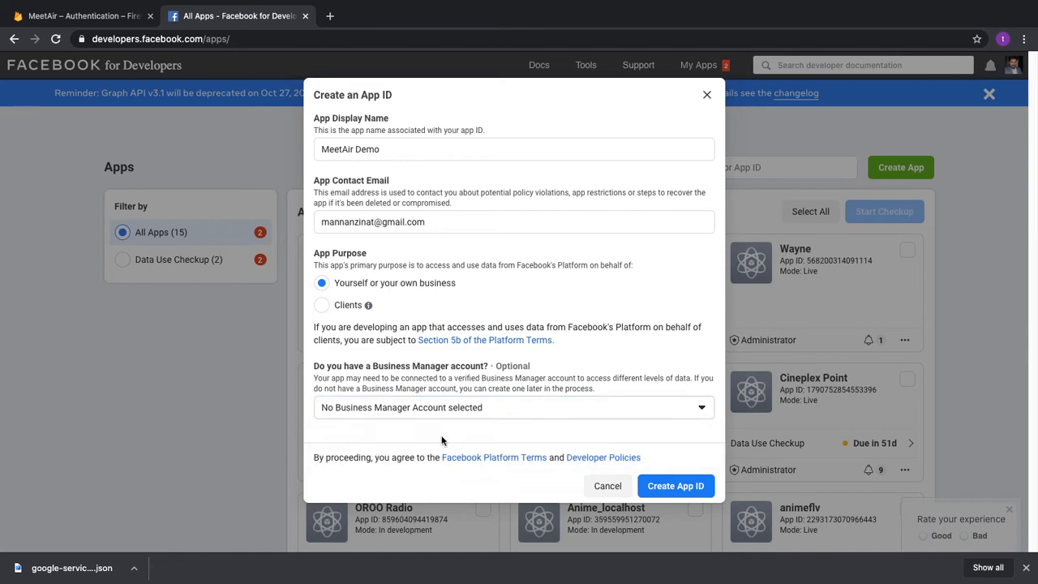
left_click(672, 489)
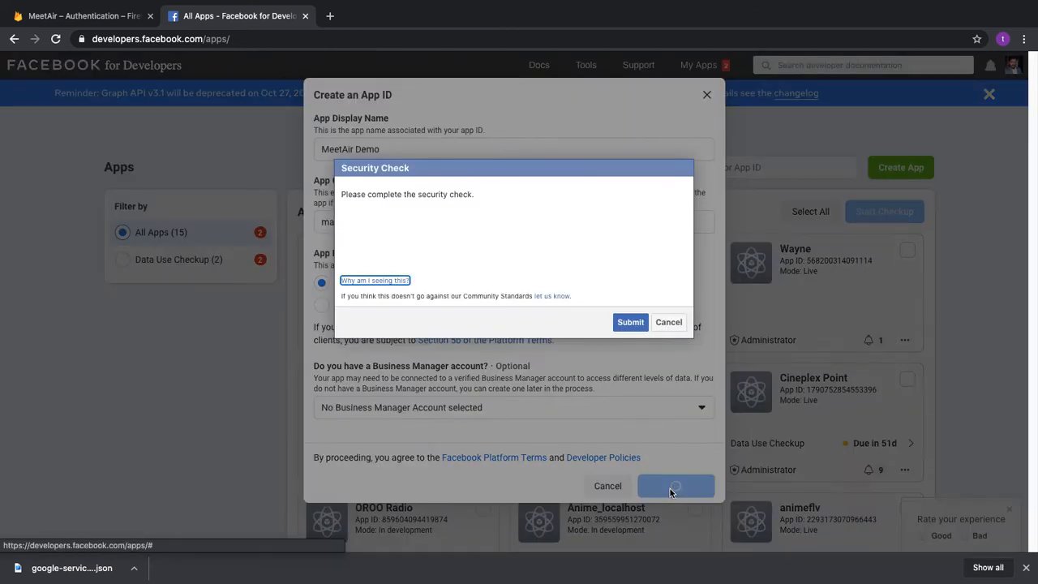
left_click(360, 237)
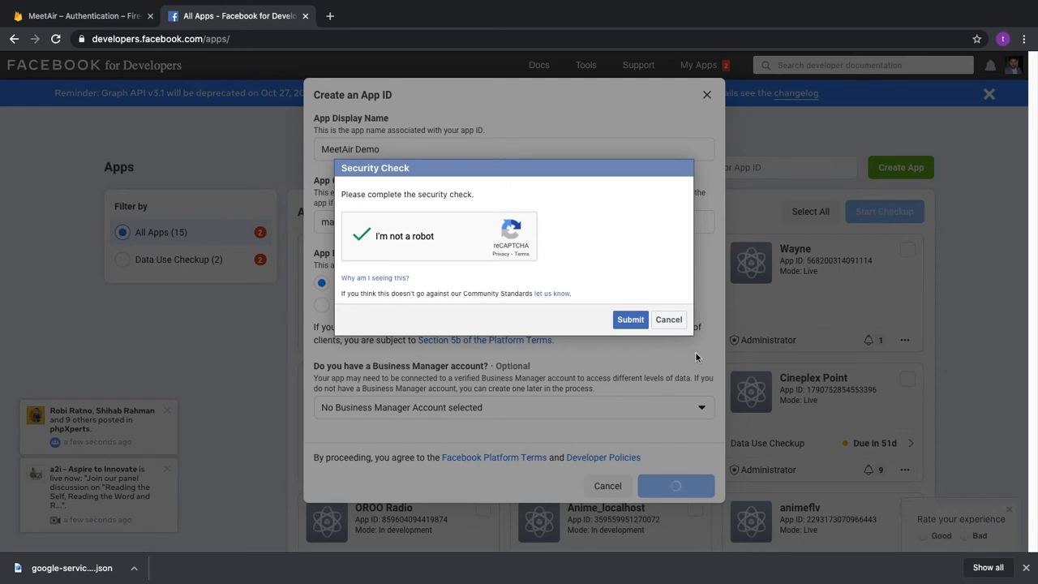
left_click(637, 322)
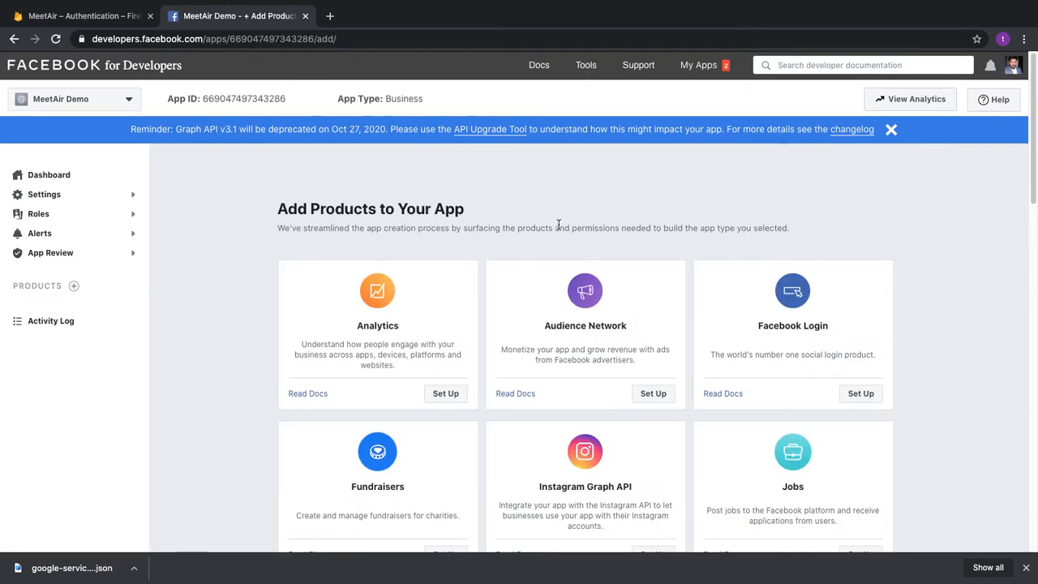
- Copy the new app's App ID and paste it into the App ID field of Firebase's Facebook sign-in provider
left_click(251, 99)
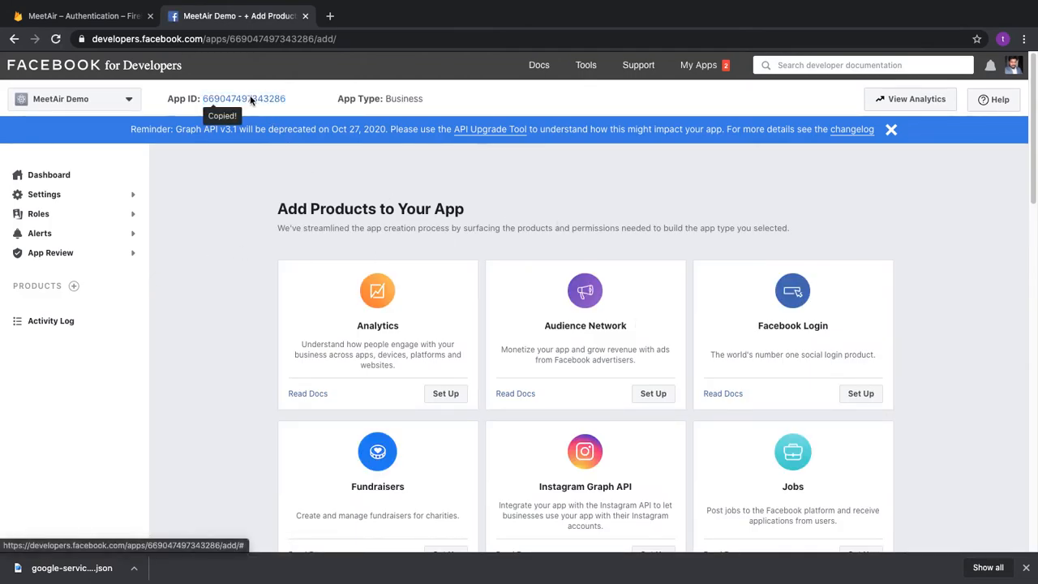
left_click(82, 16)
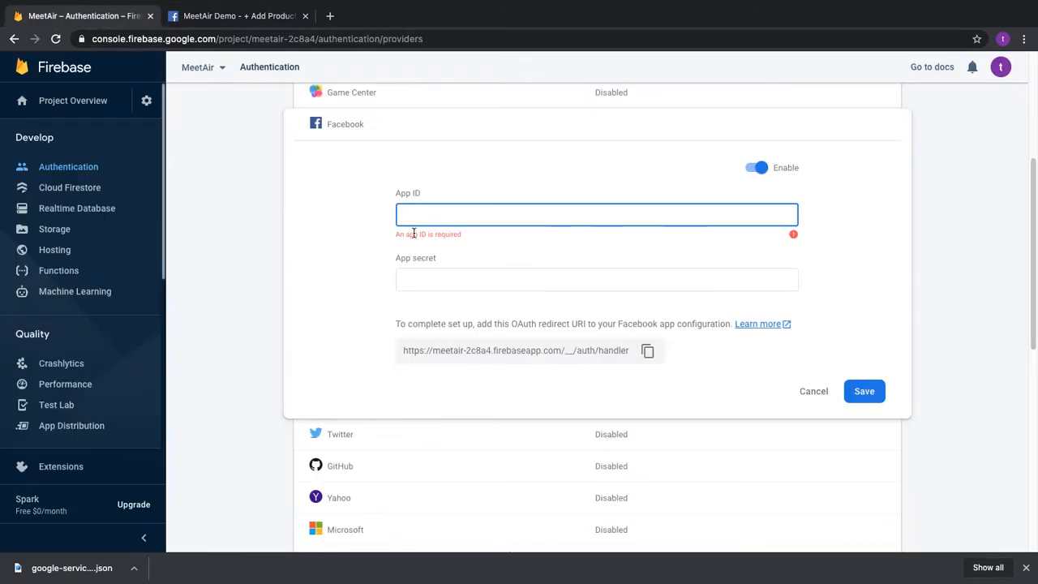
key("super+v")
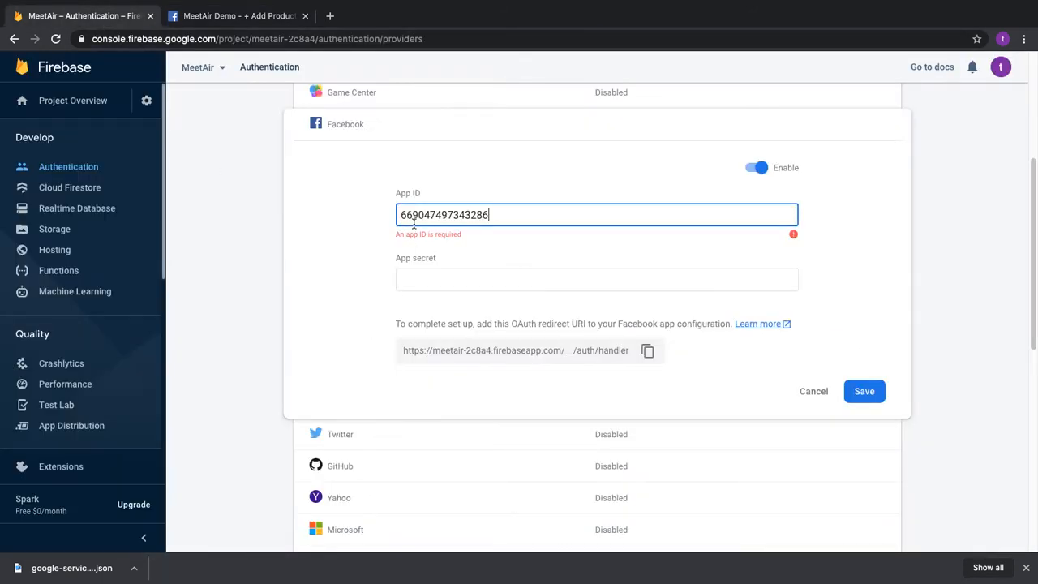
left_click(432, 279)
- Return to the MeetAir Demo app on Facebook for Developers, dismiss the API reminder, and set up the Facebook Login product
left_click(213, 18)
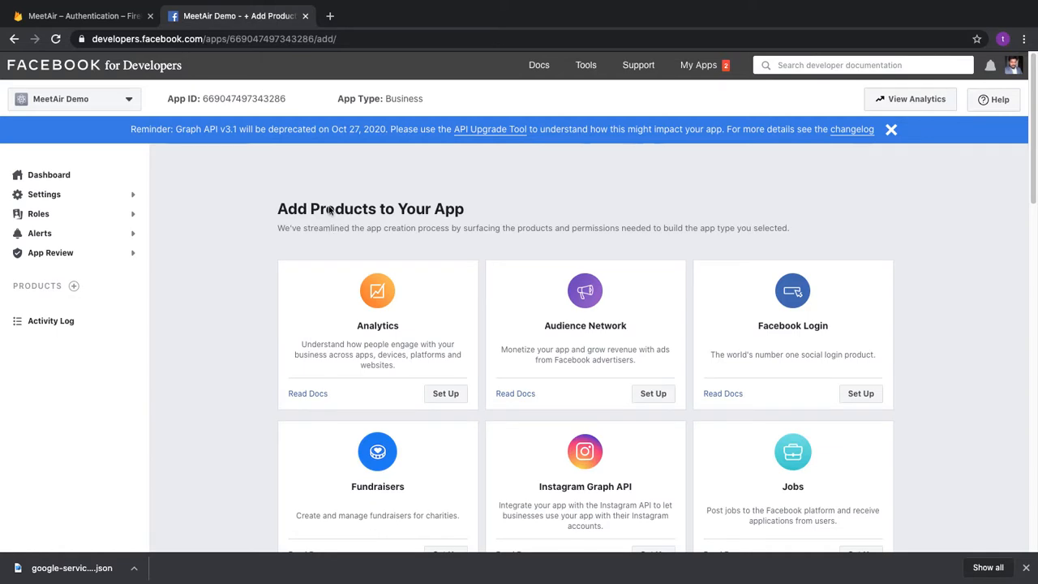
left_click(891, 131)
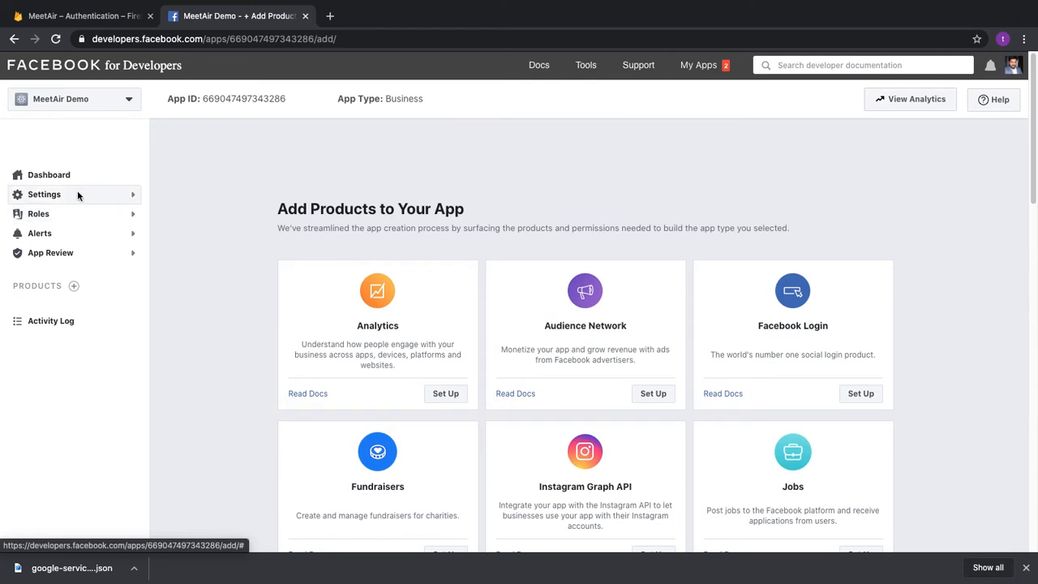
scroll(422, 309, "down", 1)
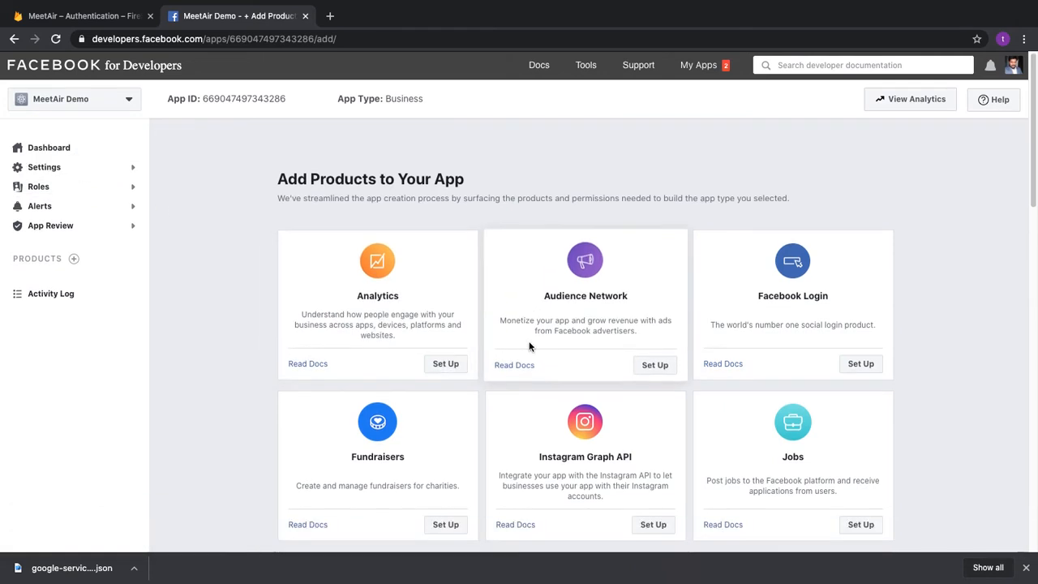
left_click(863, 352)
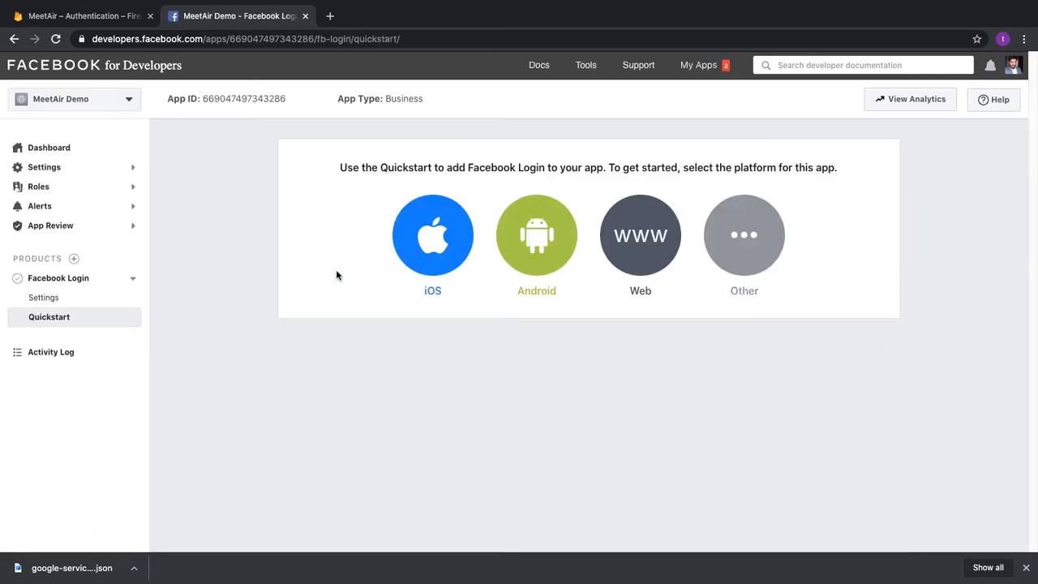
- Choose Android as the Quickstart platform and advance past the SDK download and import stages
left_click(545, 240)
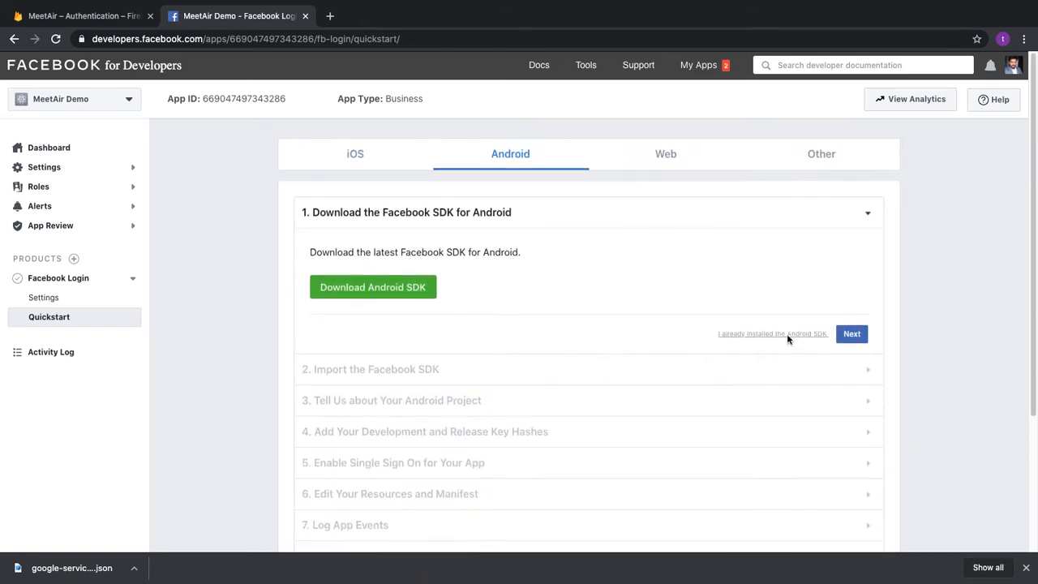
left_click(850, 335)
scroll(705, 336, "down", 1)
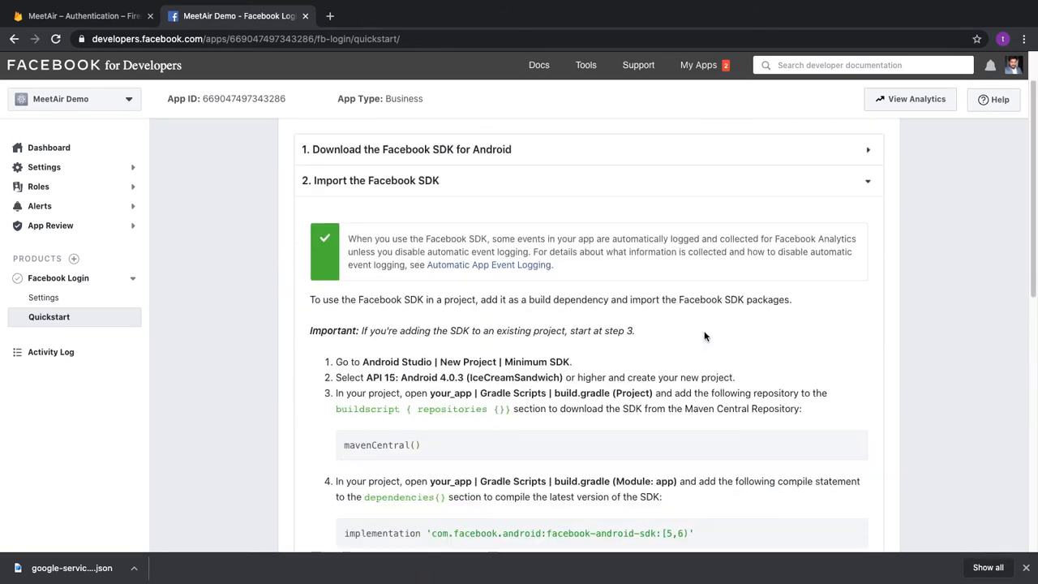
scroll(705, 337, "down", 4)
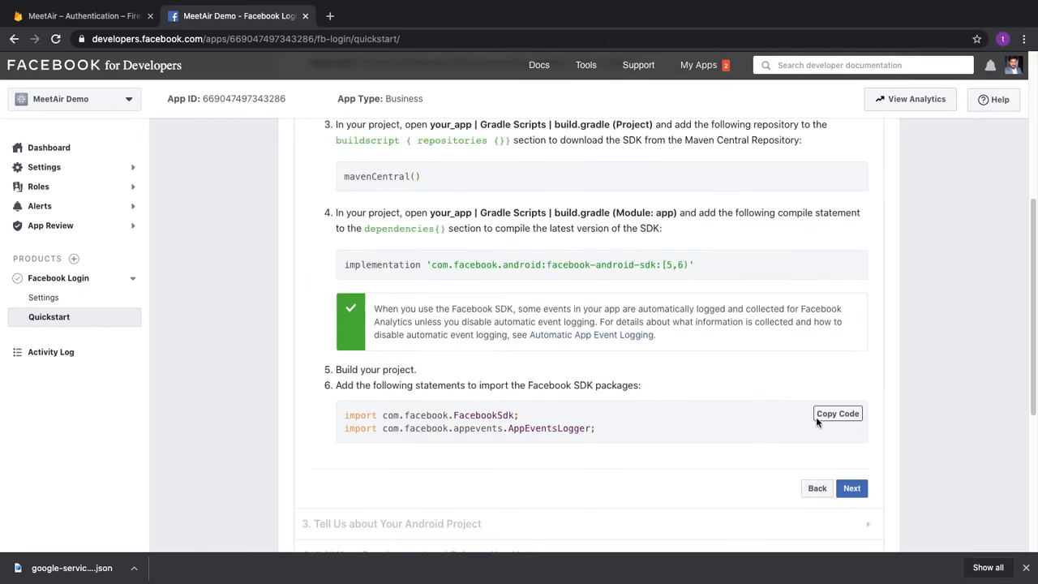
left_click(852, 488)
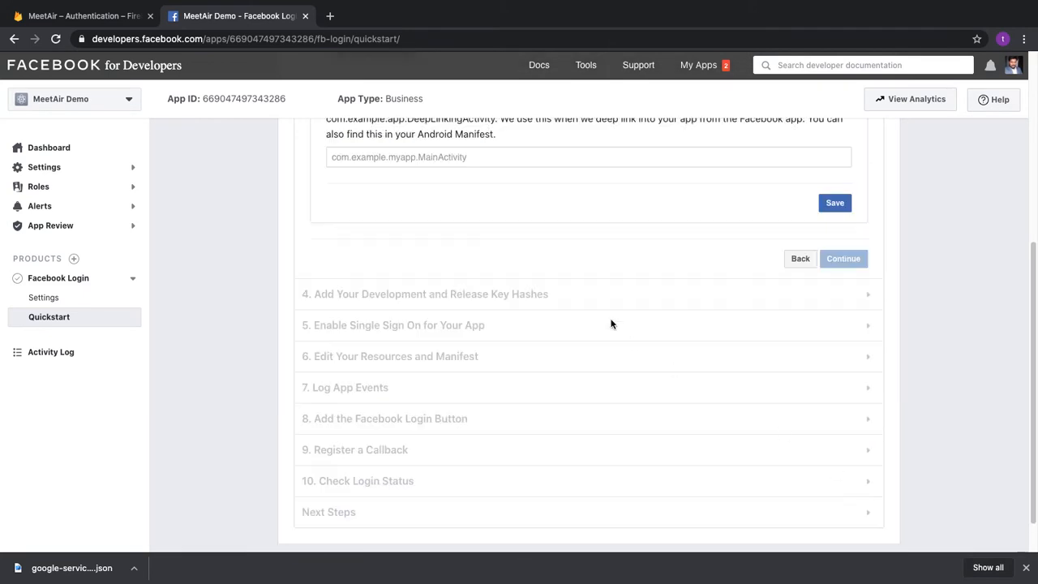
- Enter com.spagreen.meetairdemo as the Android project's package name
scroll(604, 312, "up", 3)
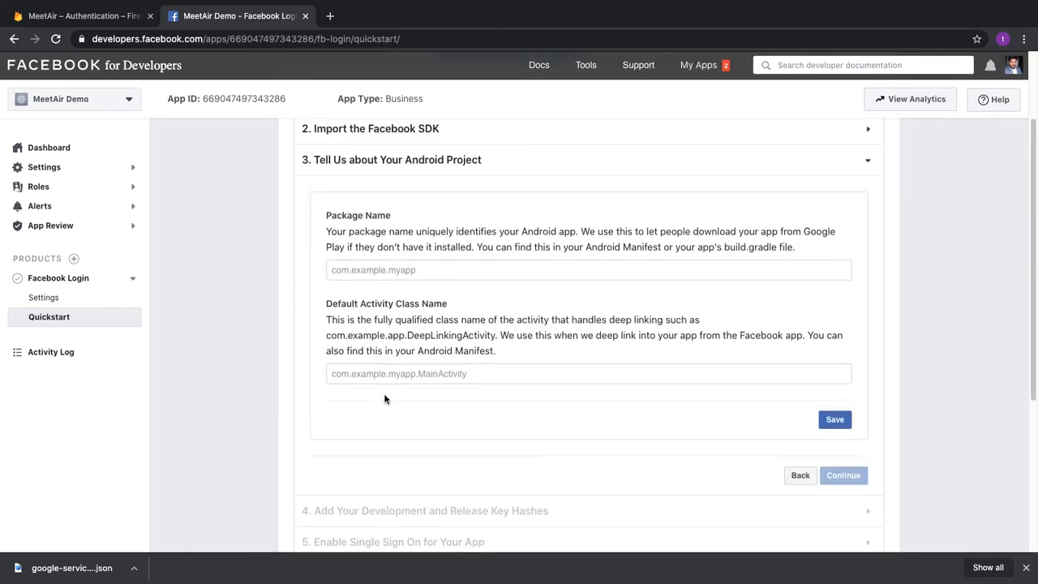
left_click(377, 374)
left_click(361, 271)
key("super+v")
type("d")
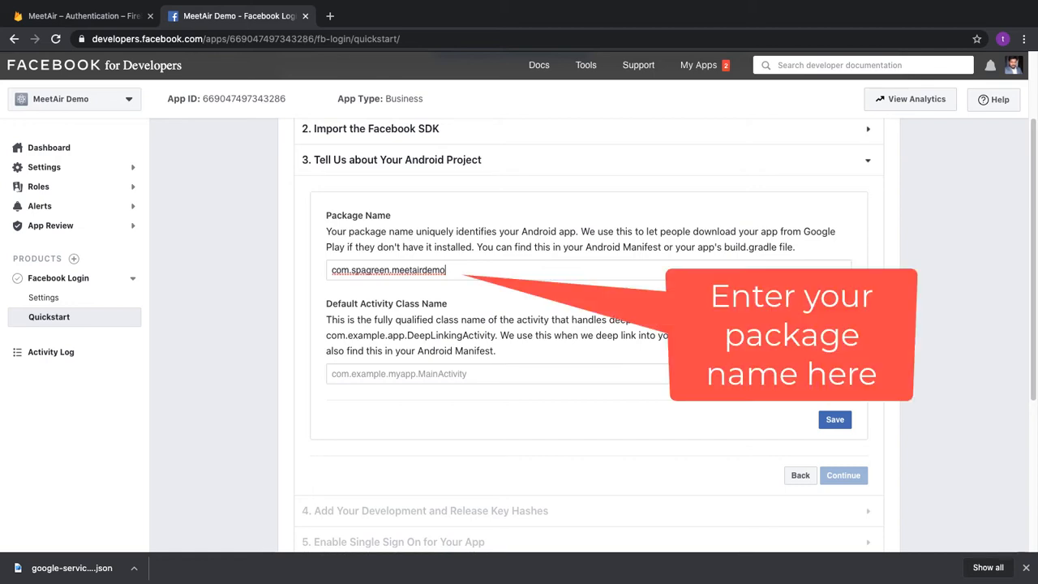
- Set the default activity class name to com.spagreen.meetair.MainActivity and save the Android project details, keeping the unverified package name
left_click(373, 373)
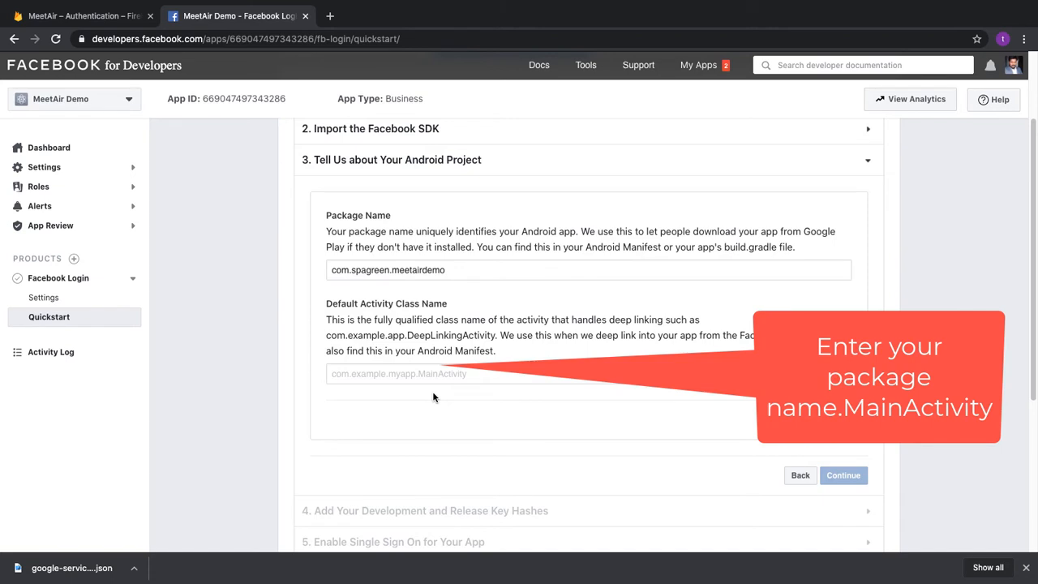
type("com.spagreen.meetair")
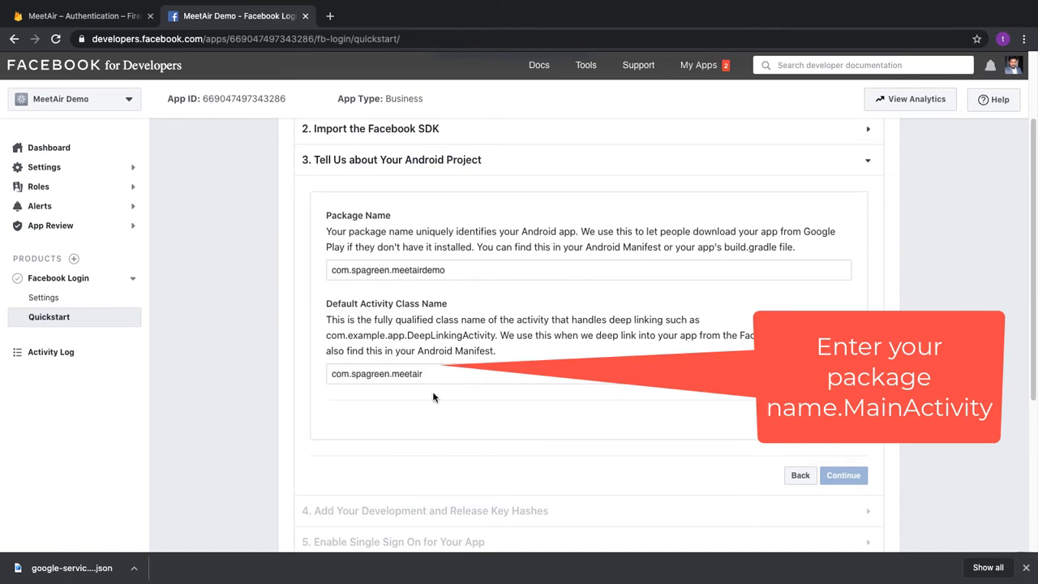
type(".MainActivity")
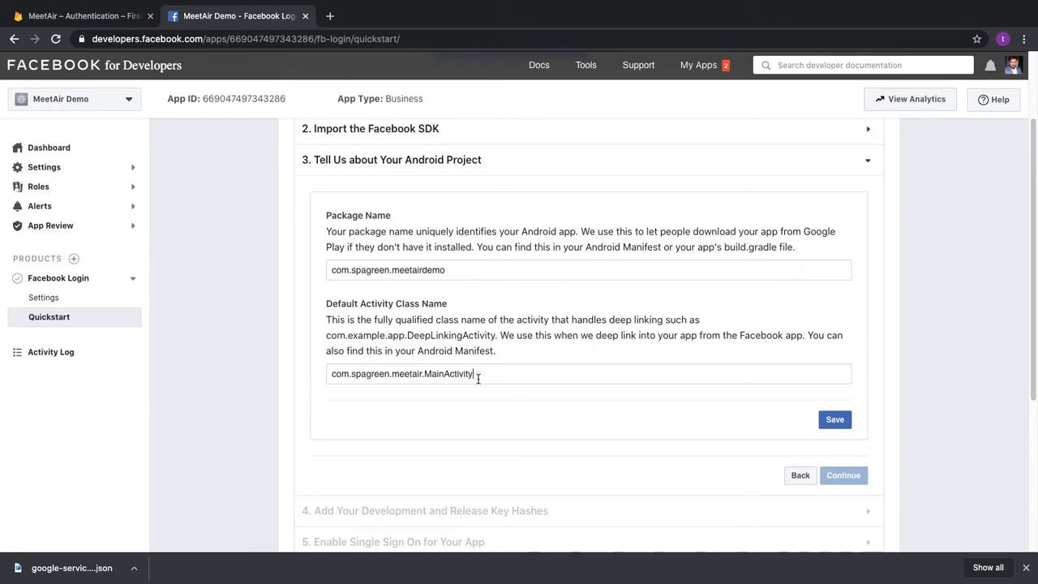
left_click(842, 422)
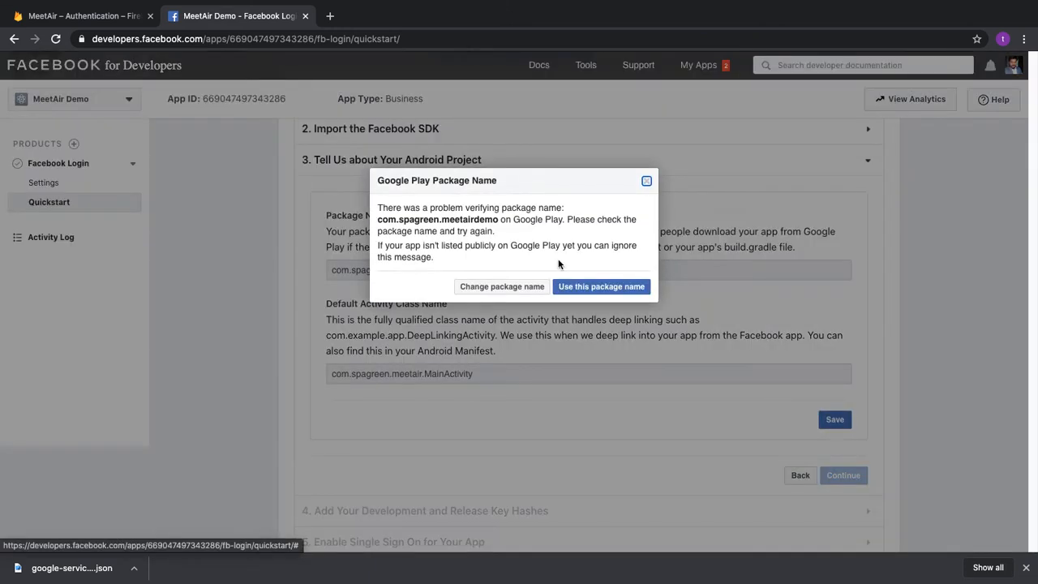
left_click(600, 288)
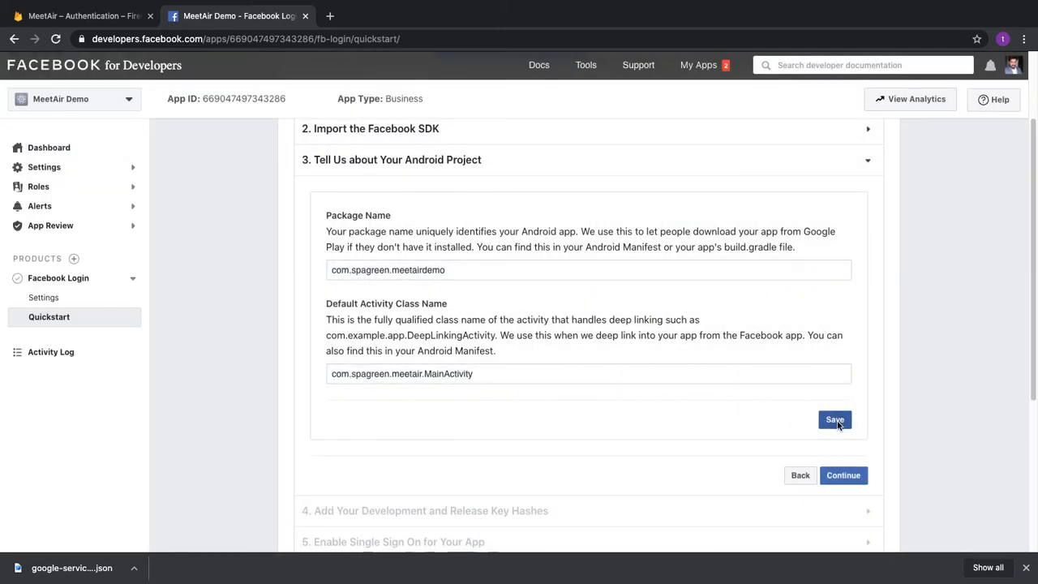
- Continue the Quickstart to the development and release key hashes stage and copy the Mac OS keytool command
left_click(844, 477)
scroll(759, 412, "down", 5)
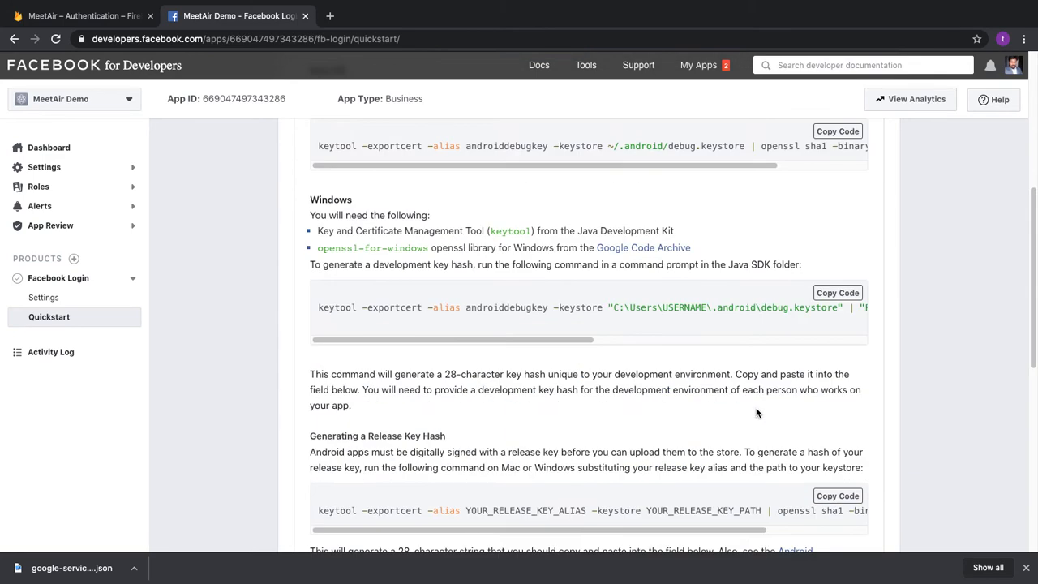
scroll(756, 412, "up", 4)
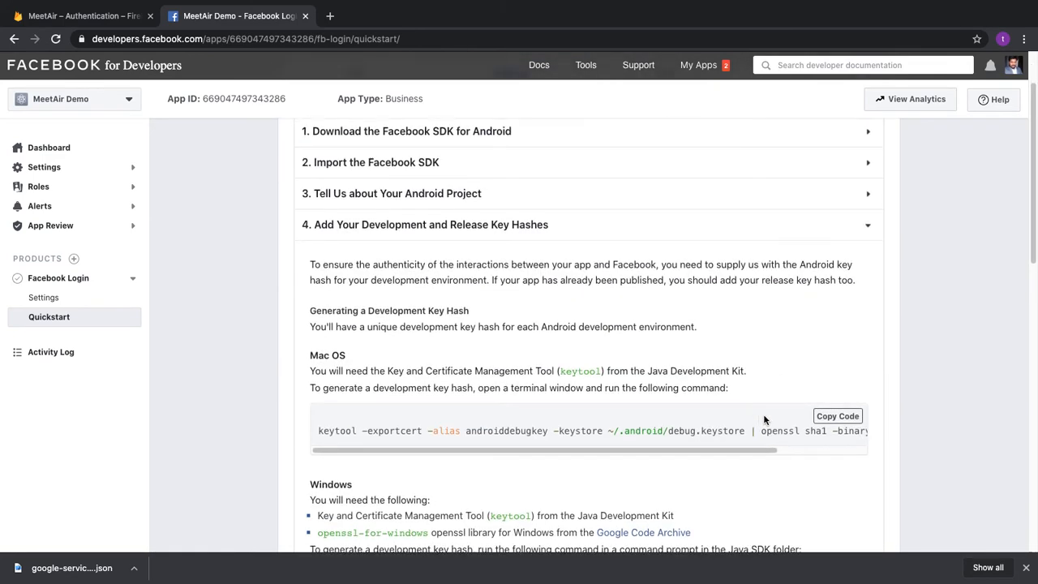
left_click(831, 420)
- Open Terminal, run the copied keytool command for the androiddebugkey alias, and supply the keystore password
mouse_move(136, 581)
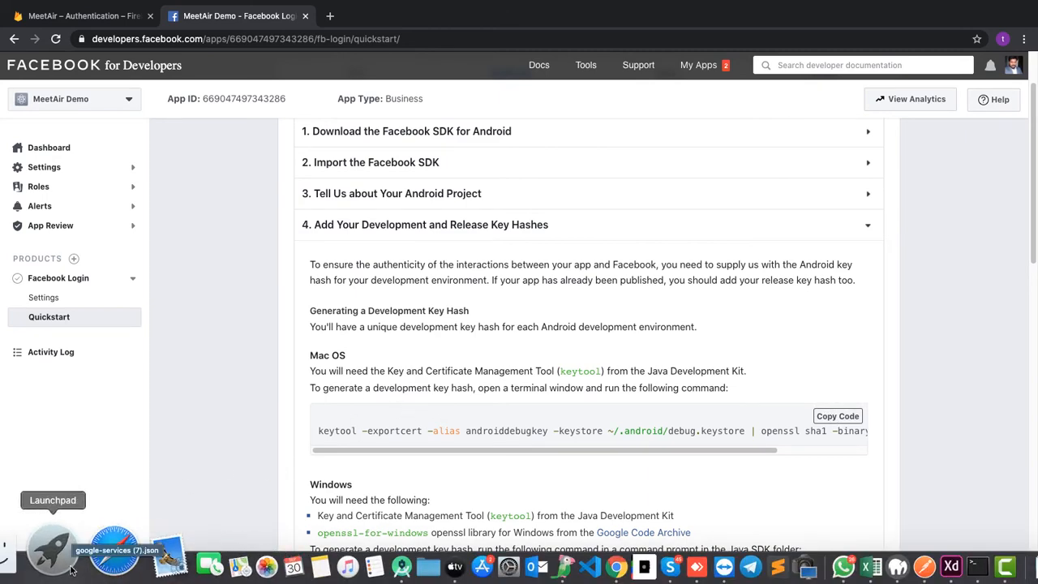
left_click(65, 568)
type("ter")
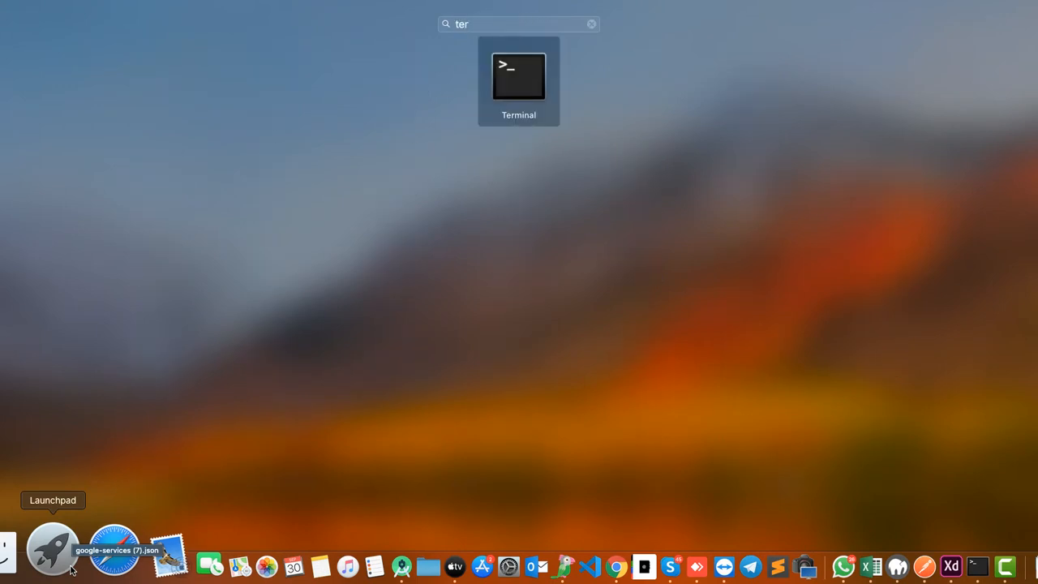
left_click(533, 100)
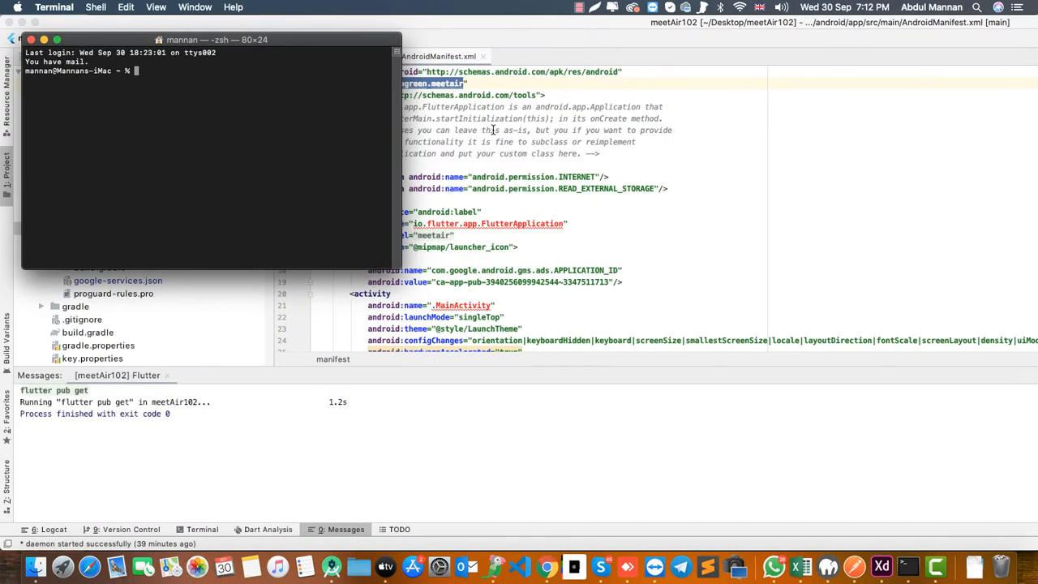
right_click(136, 71)
left_click(166, 90)
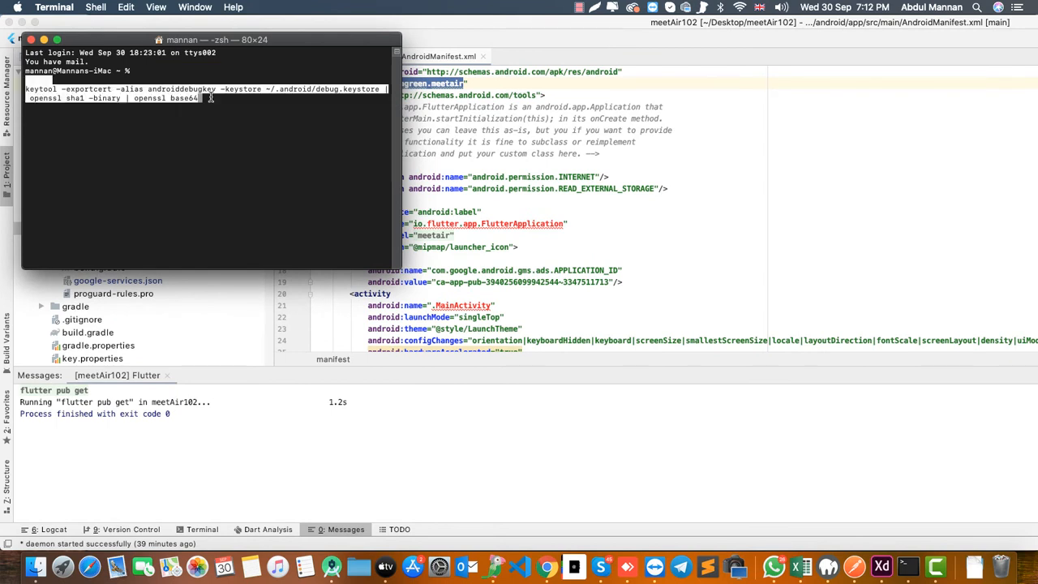
key("Return")
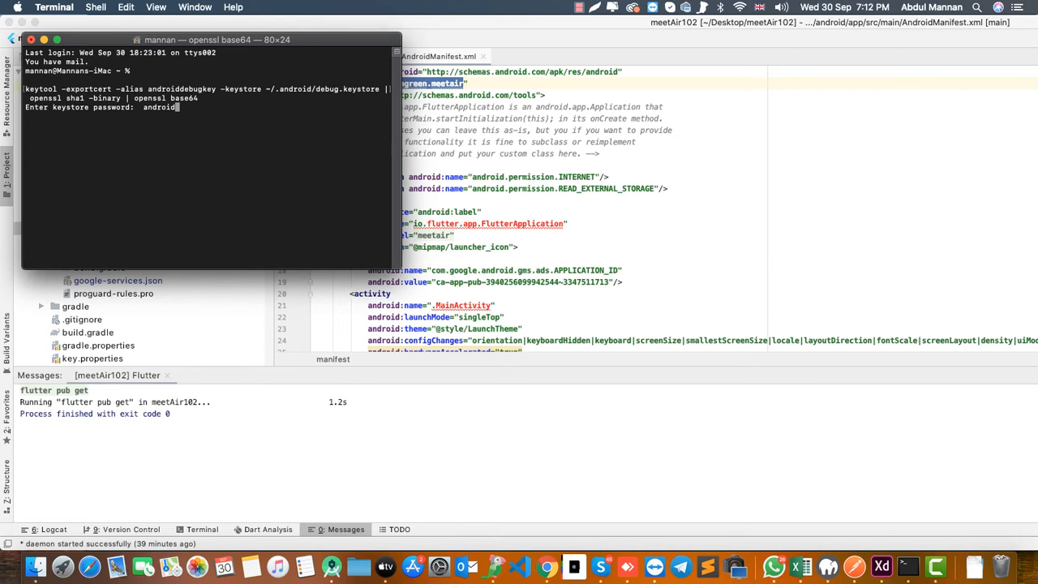
key("Return")
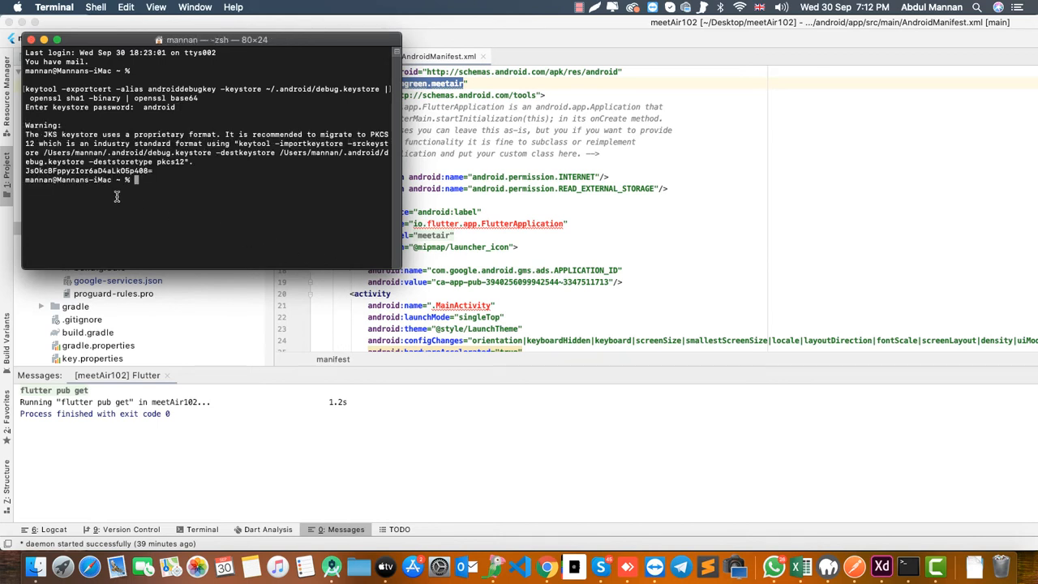
- Copy the generated development key hash from Terminal and enter it in the Key Hashes field of the Facebook Quickstart in Chrome
left_click_drag(154, 171, 24, 171)
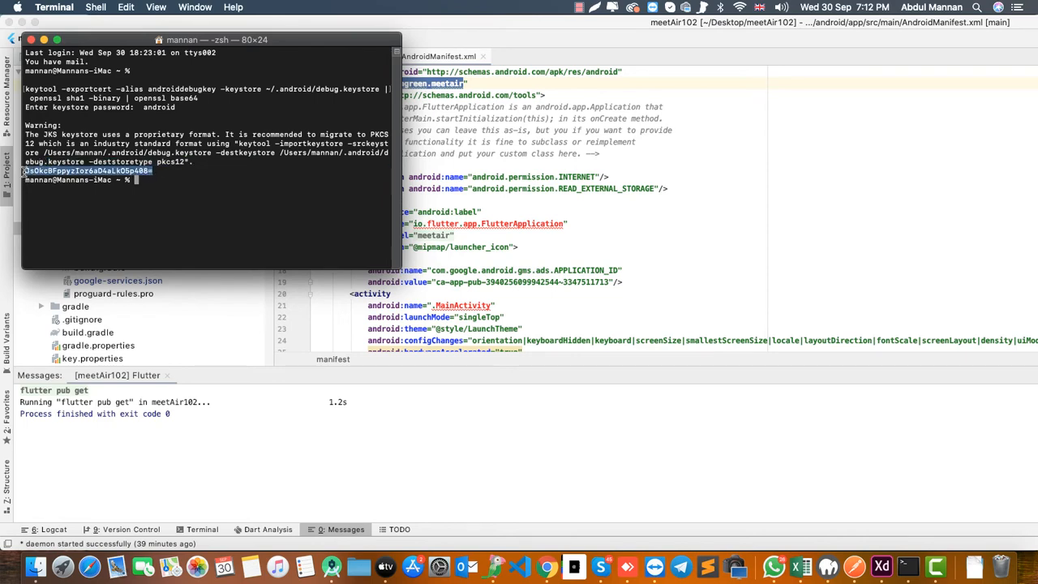
left_click(633, 305)
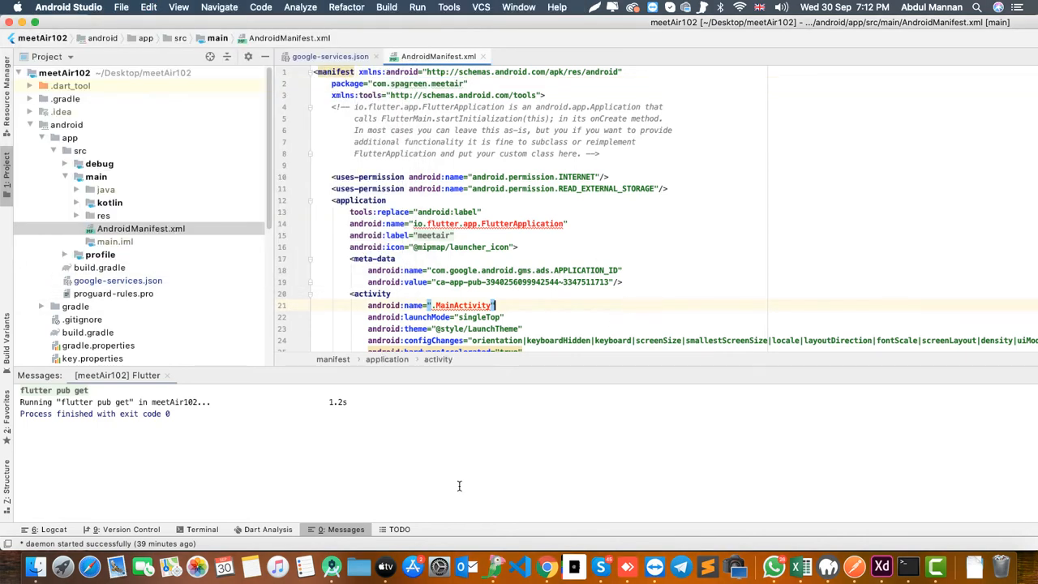
left_click(557, 566)
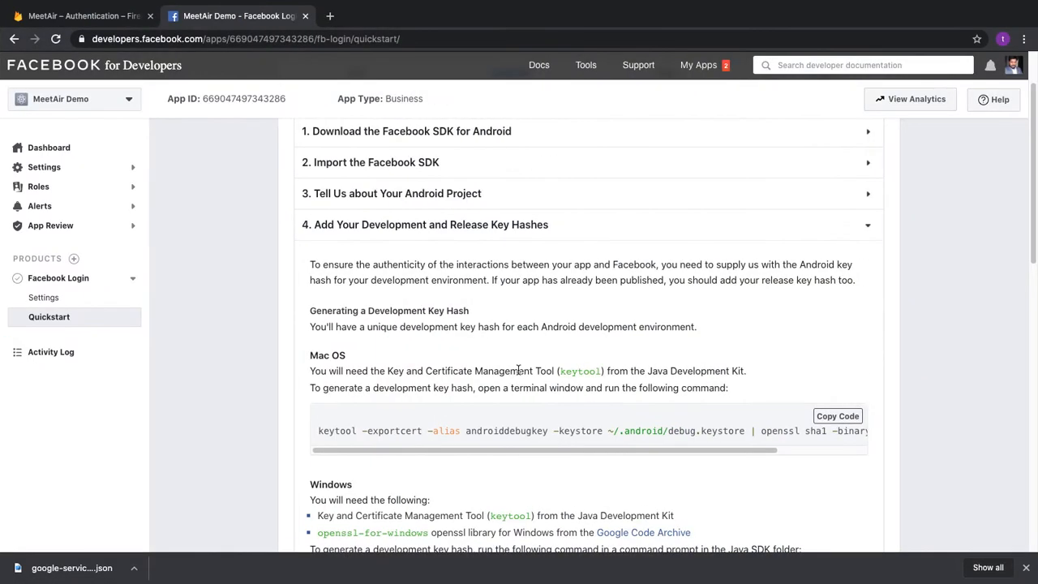
scroll(536, 369, "down", 10)
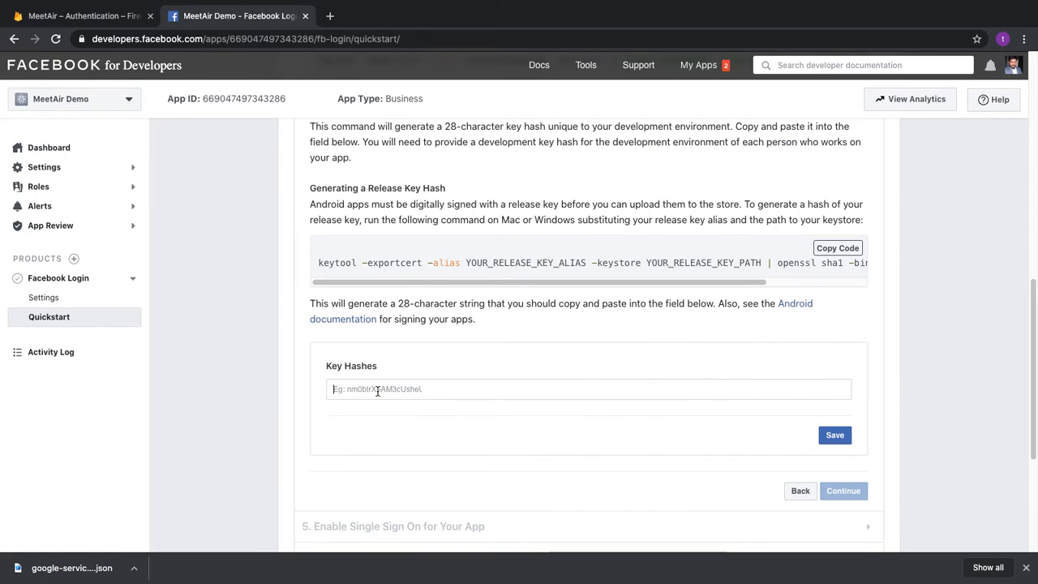
type("JsOkcBFppyzlor6aD4aLkO5p408=")
left_click(403, 411)
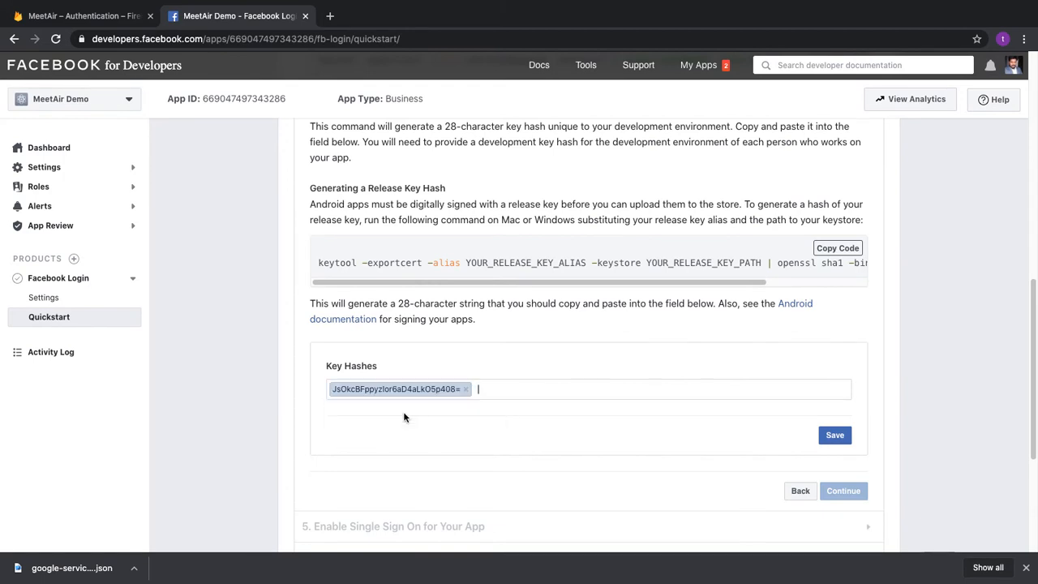
- Save the key hash and advance past the Single Sign On stage, leaving it set to No
left_click(832, 439)
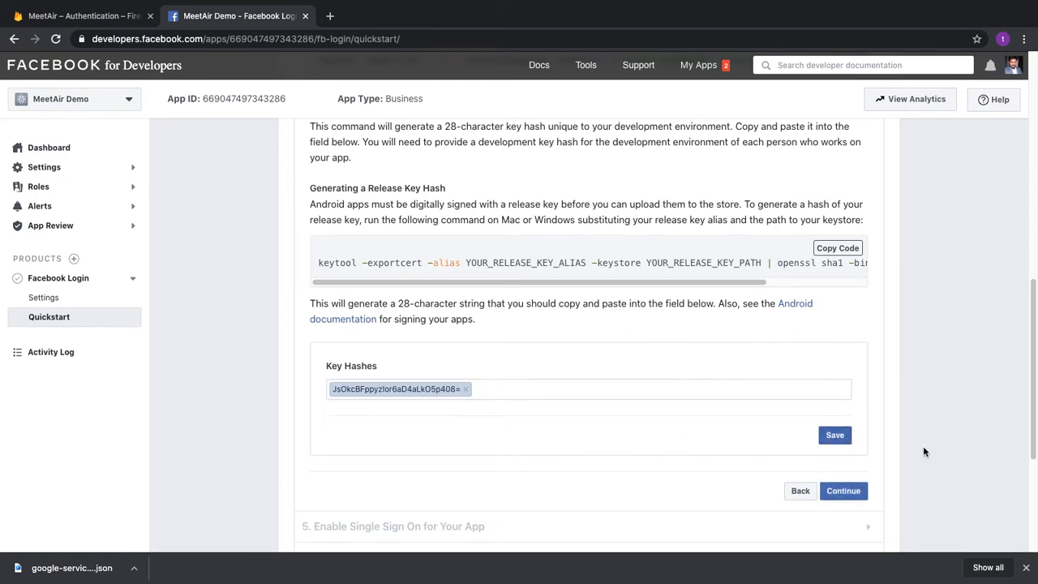
left_click(845, 492)
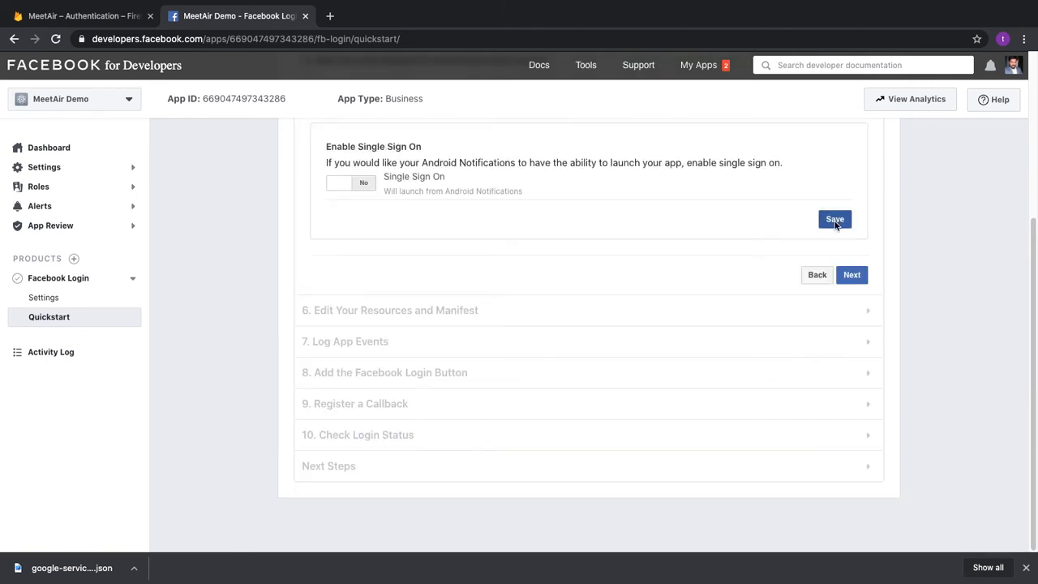
left_click(851, 274)
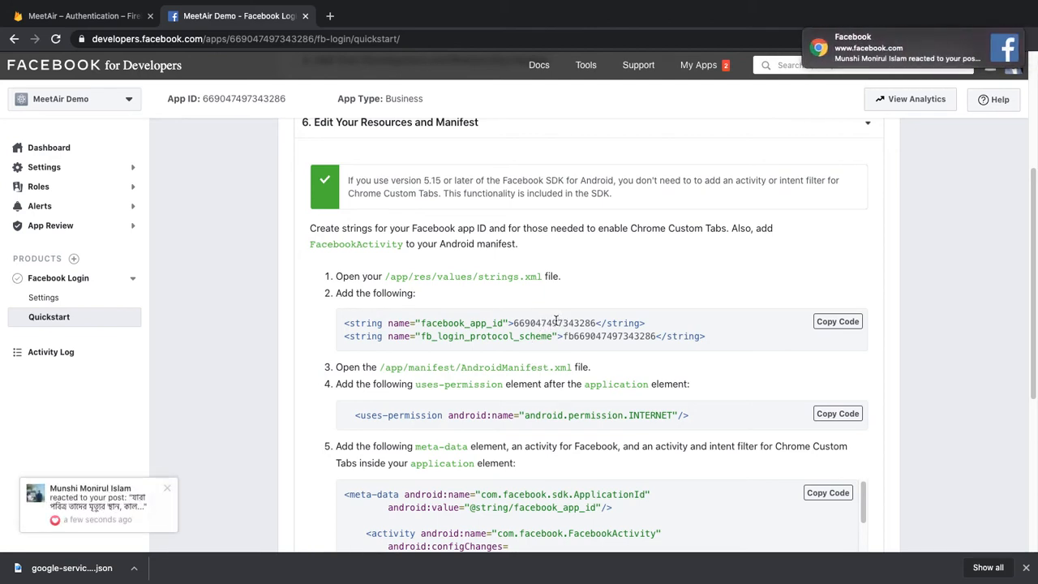
- Copy the Facebook app ID from the Quickstart and set it as the facebook_app_id value in res/values/strings.xml in Android Studio
double_click(555, 323)
key("super+c")
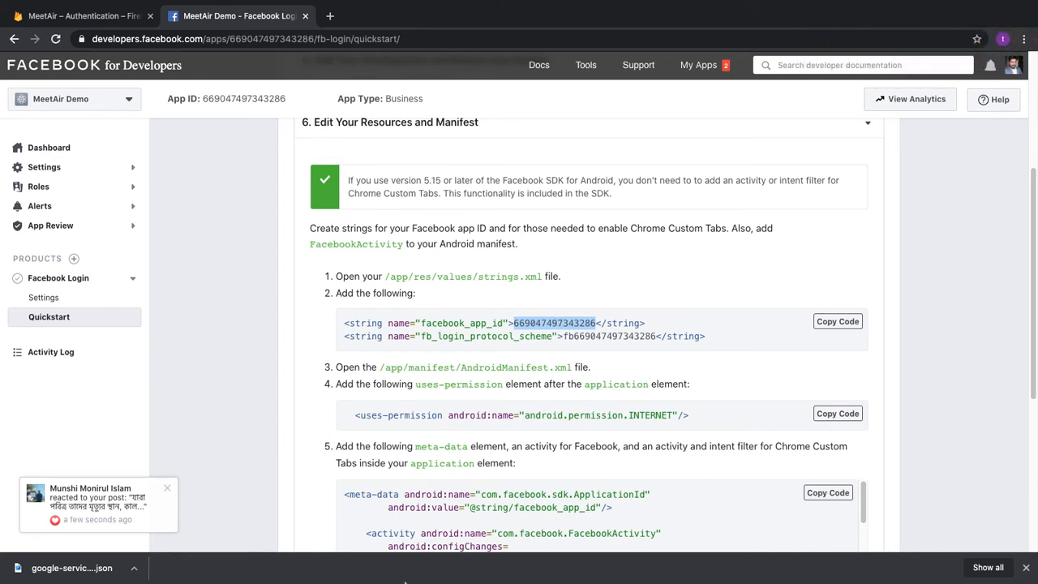
mouse_move(418, 578)
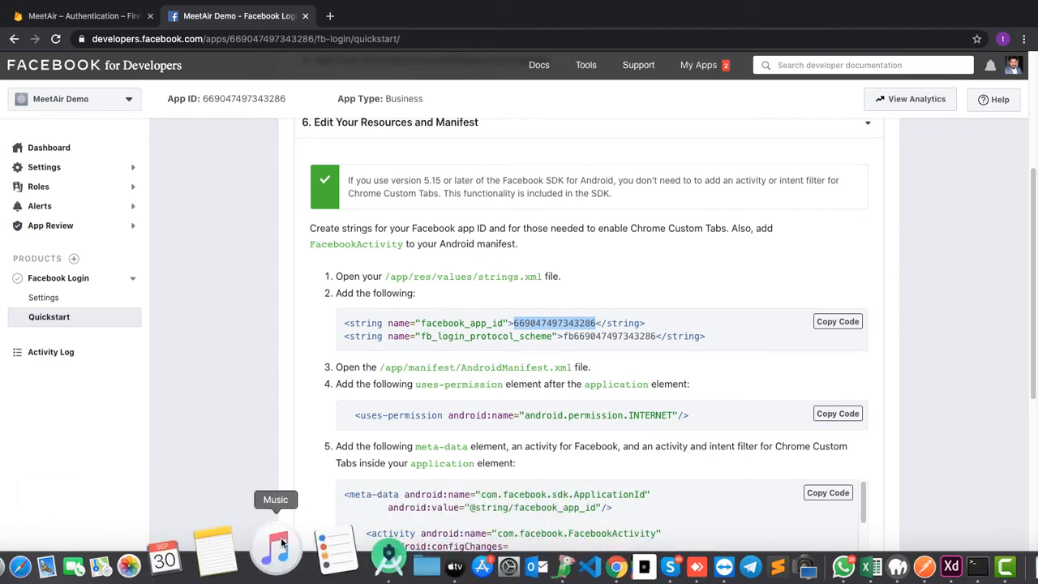
left_click(325, 546)
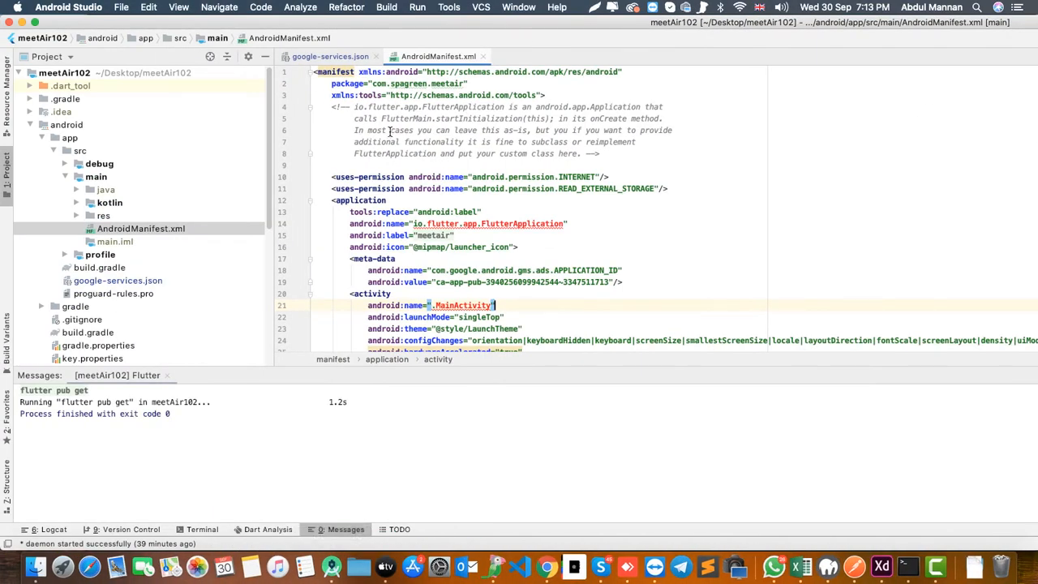
left_click(76, 215)
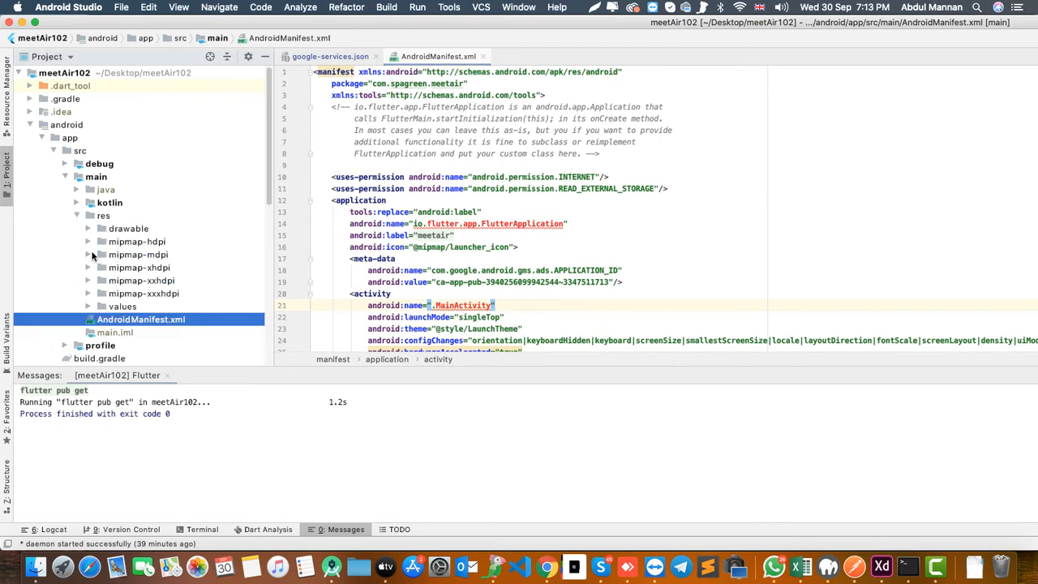
left_click(88, 305)
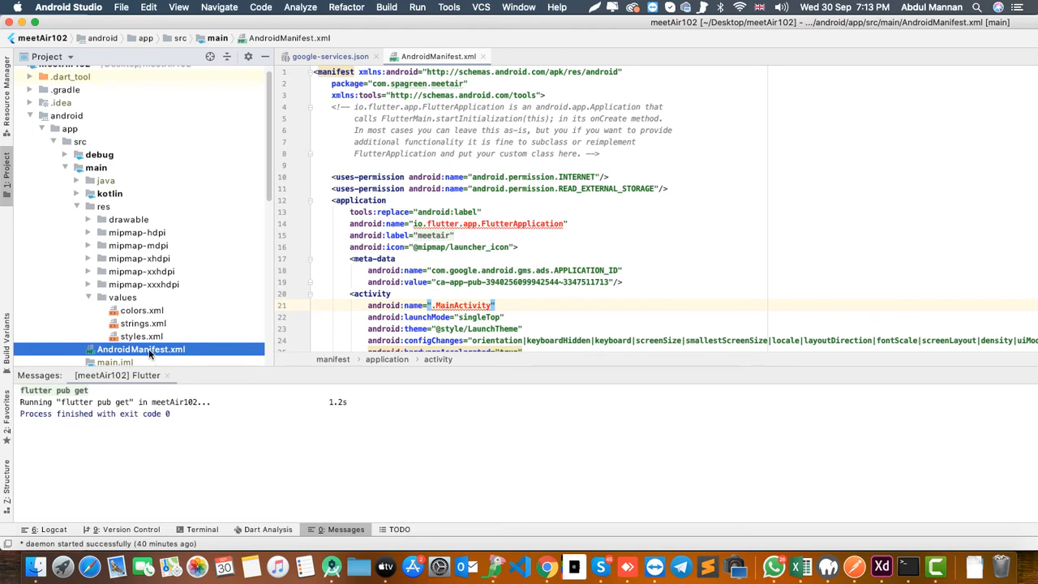
double_click(142, 323)
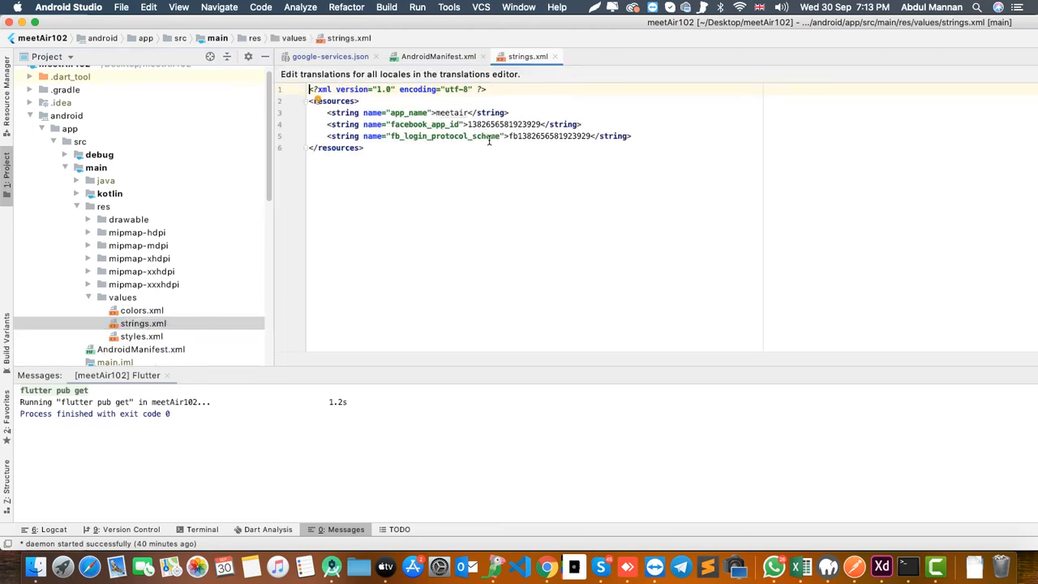
double_click(511, 124)
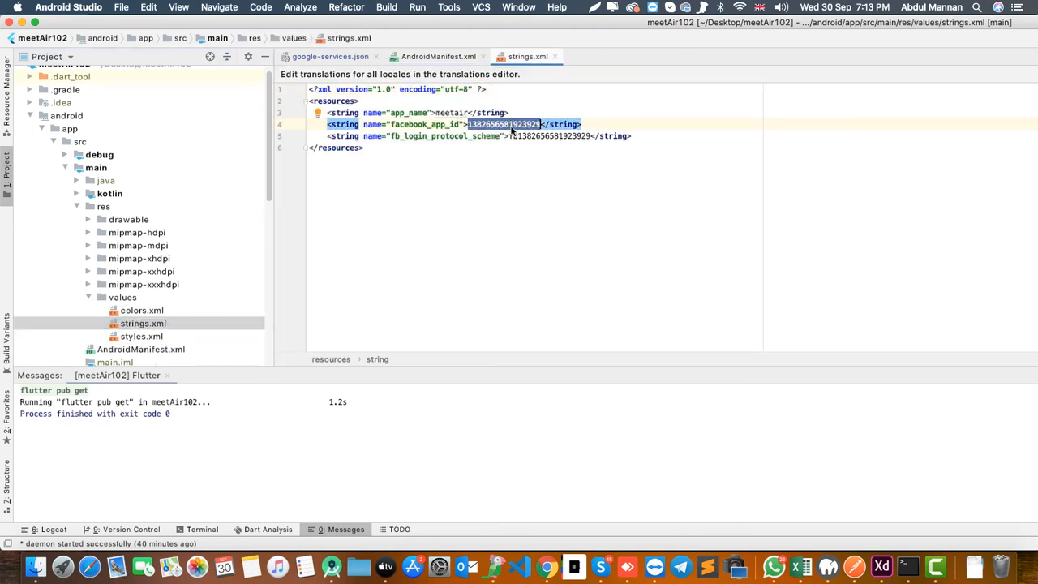
key("super+v")
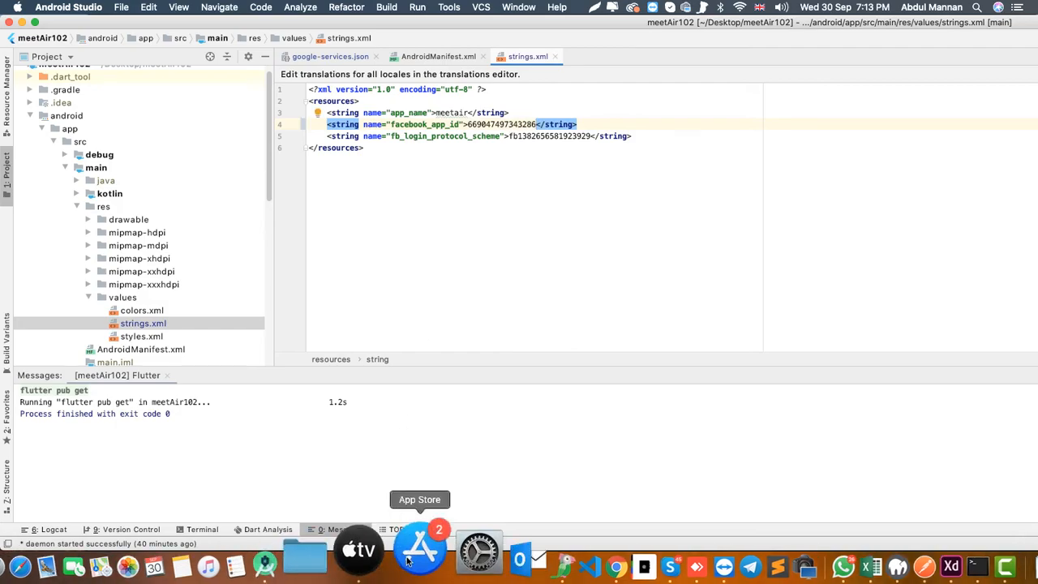
- Copy the fb_login_protocol_scheme value from the Quickstart in Chrome and replace the matching string in Android Studio's strings.xml
left_click(537, 566)
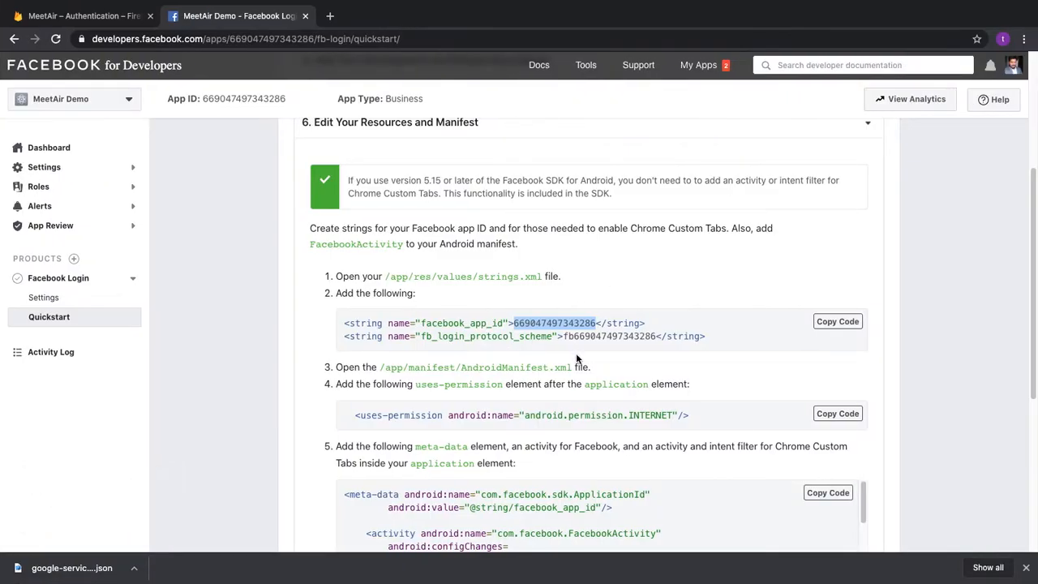
double_click(625, 335)
key("super+c")
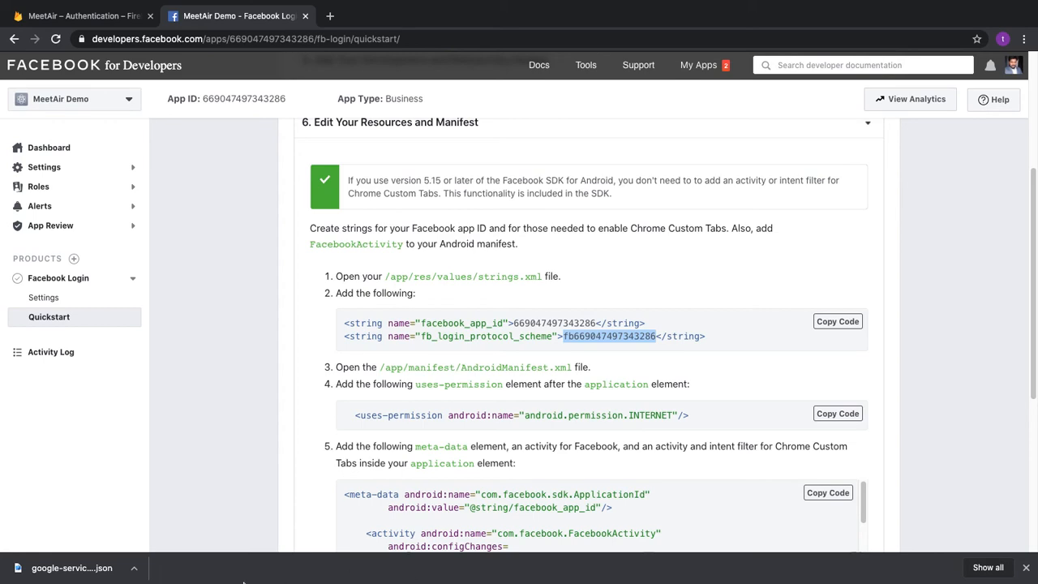
left_click(230, 446)
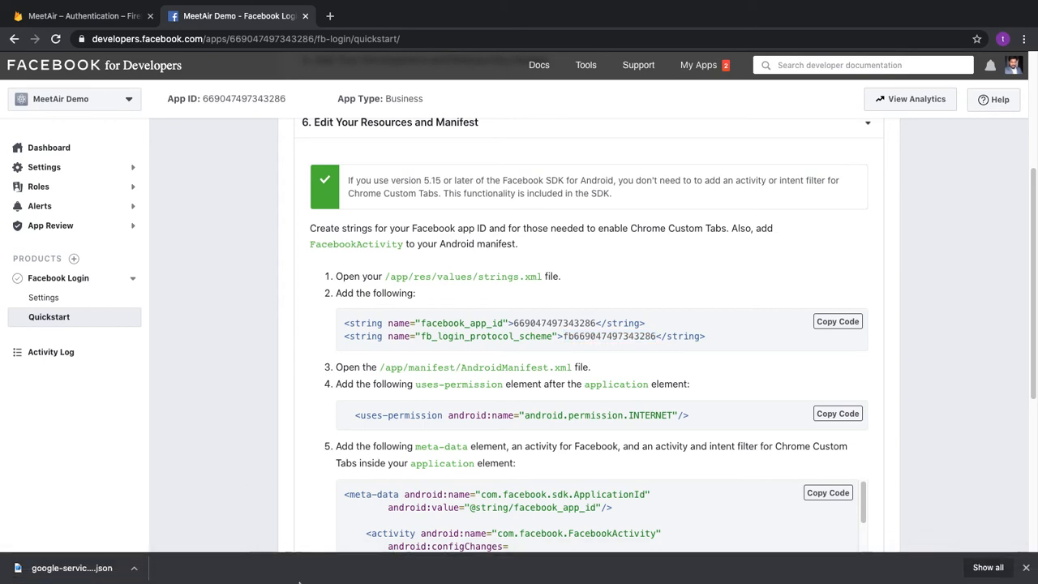
left_click(329, 552)
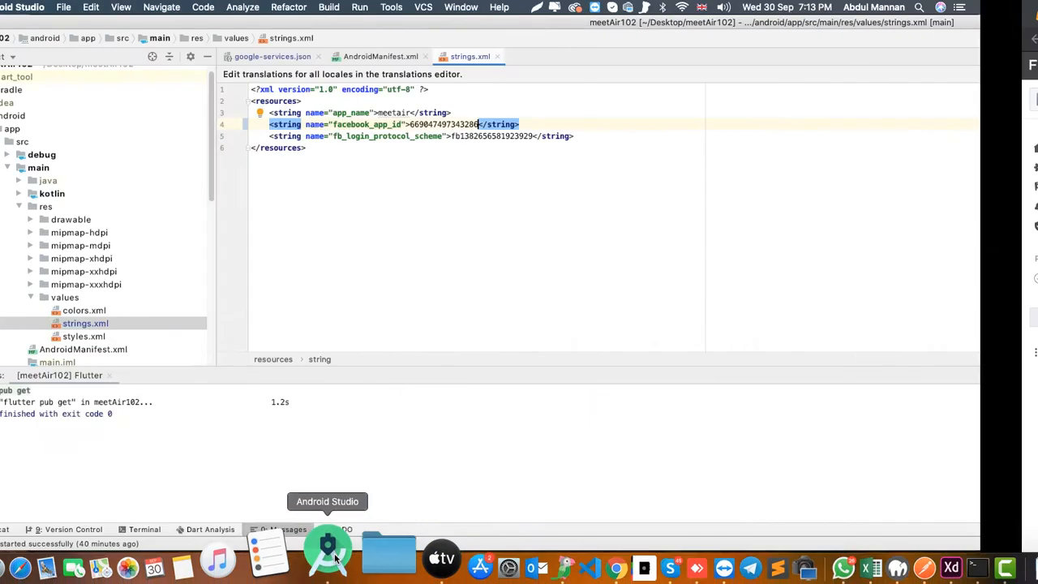
double_click(548, 136)
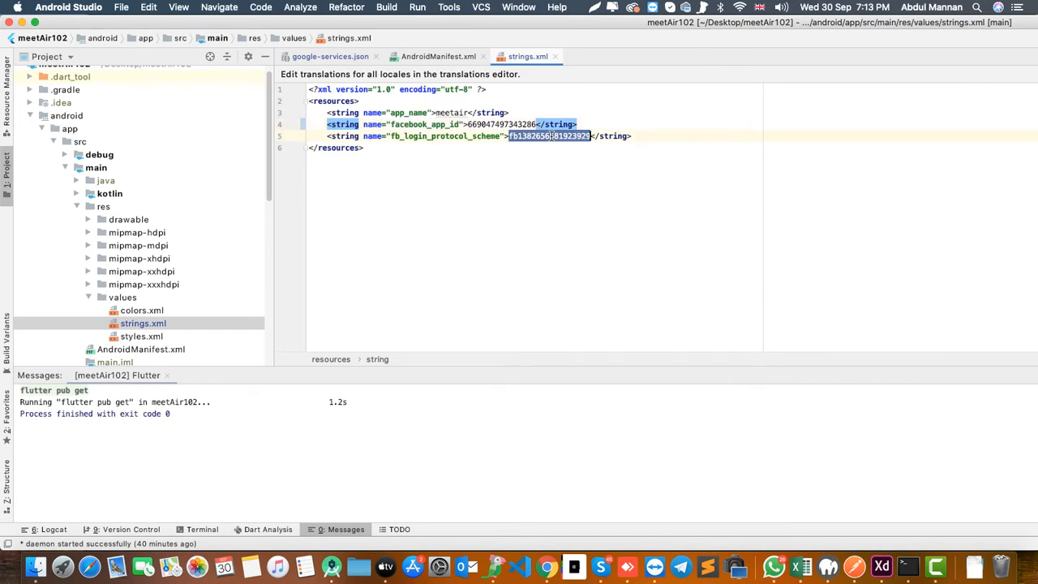
key("super+v")
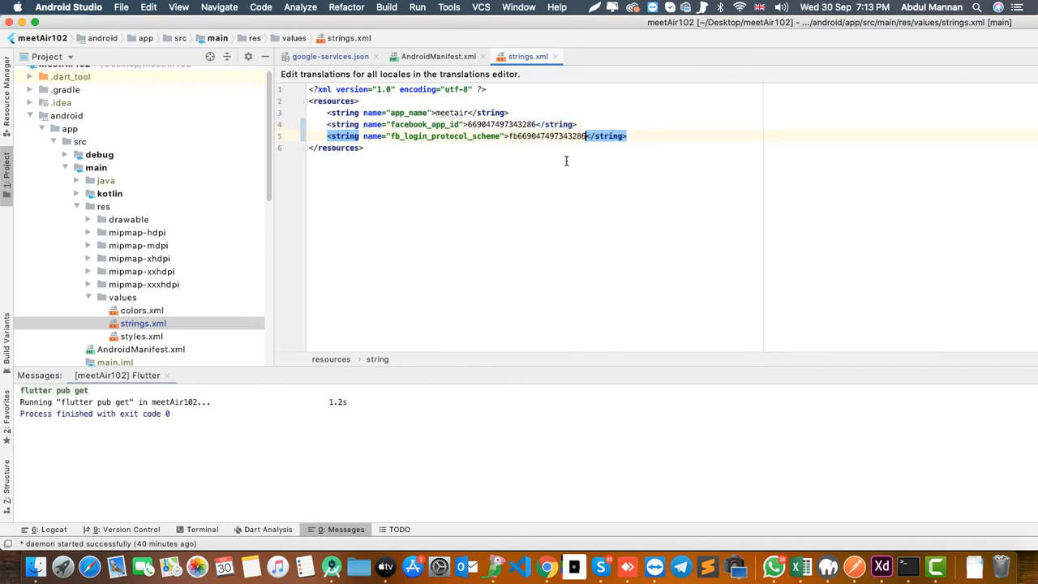
left_click(386, 151)
- Return to the Quickstart in Chrome and advance through the manifest, app events, login button and callback stages to Check Login Status
left_click(548, 555)
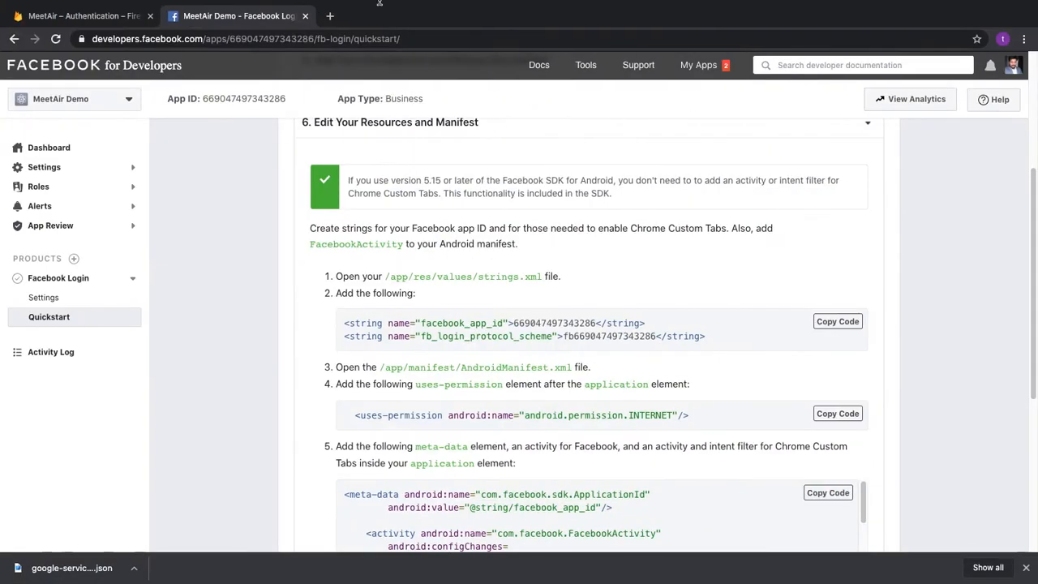
scroll(544, 430, "down", 5)
left_click(862, 306)
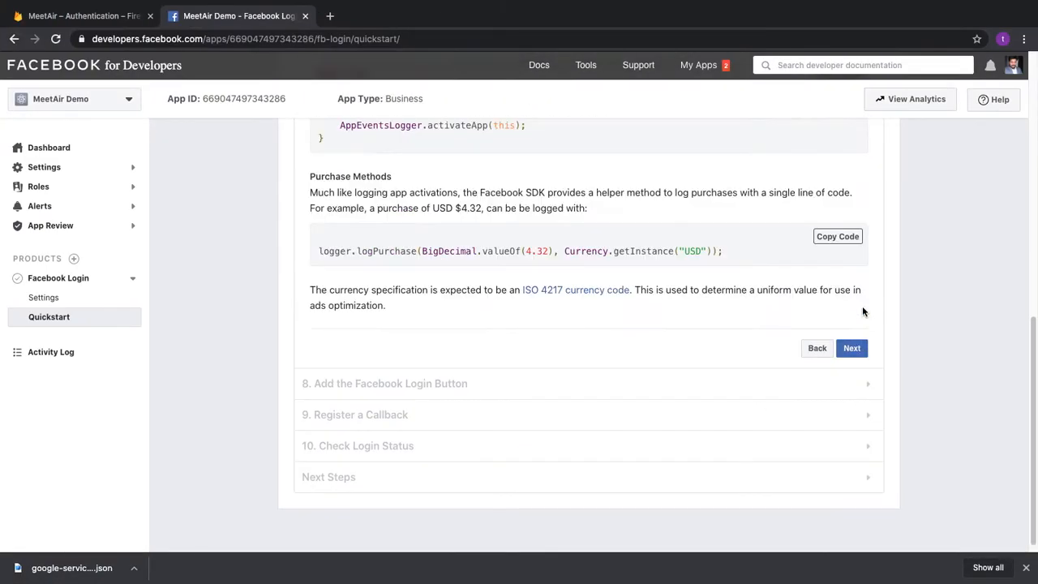
left_click(849, 354)
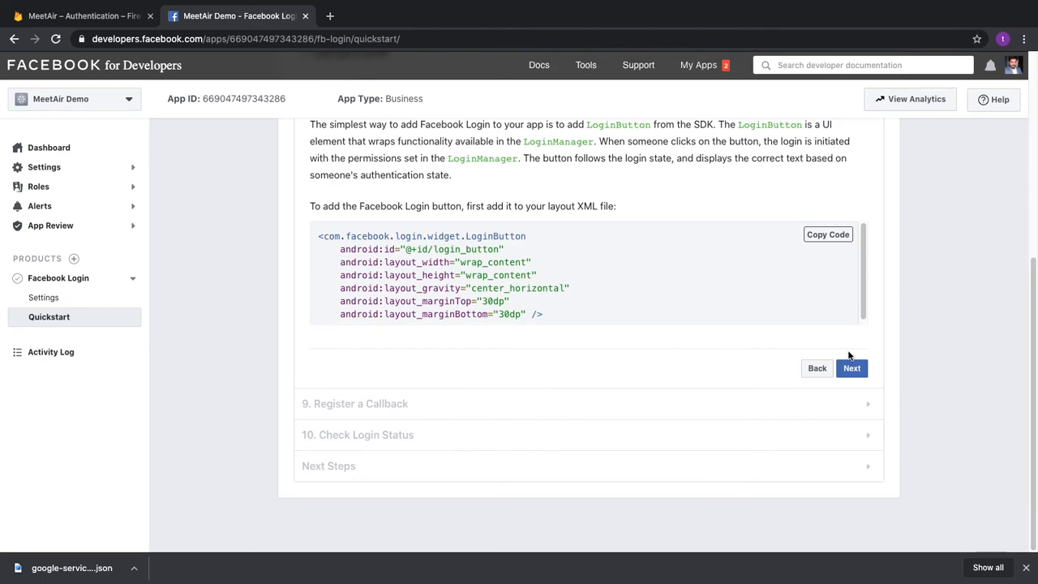
left_click(852, 368)
scroll(848, 390, "down", 10)
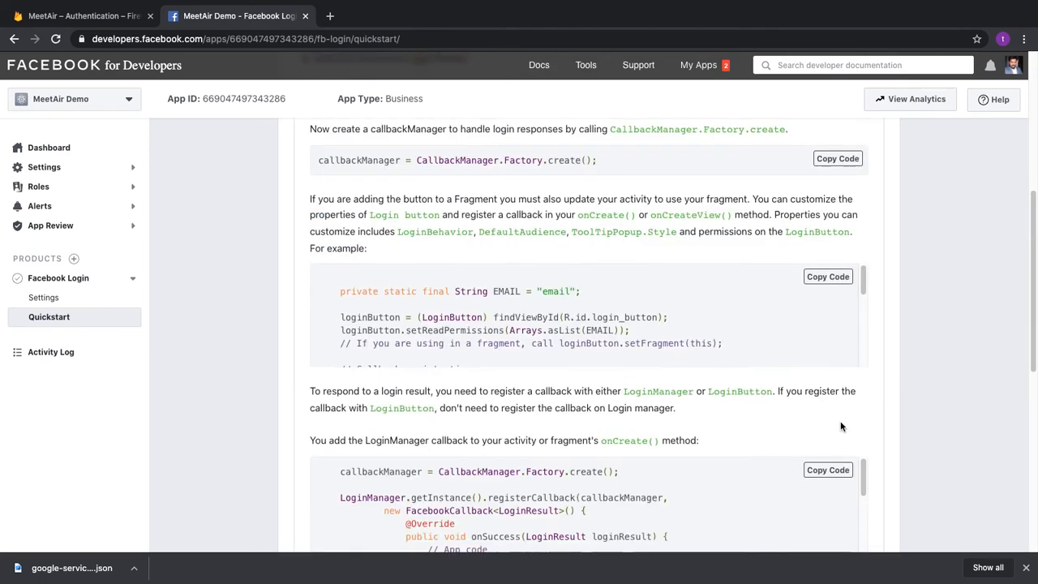
left_click(851, 404)
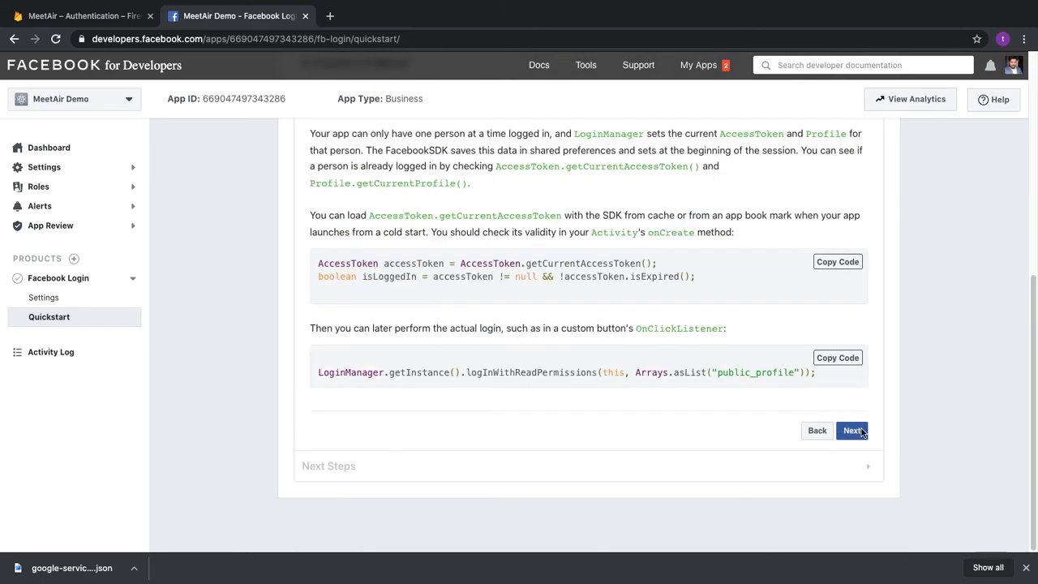
- Complete the Check Login Status stage of the Quickstart and open the MeetAir Demo app's basic settings
left_click(852, 430)
left_click(849, 469)
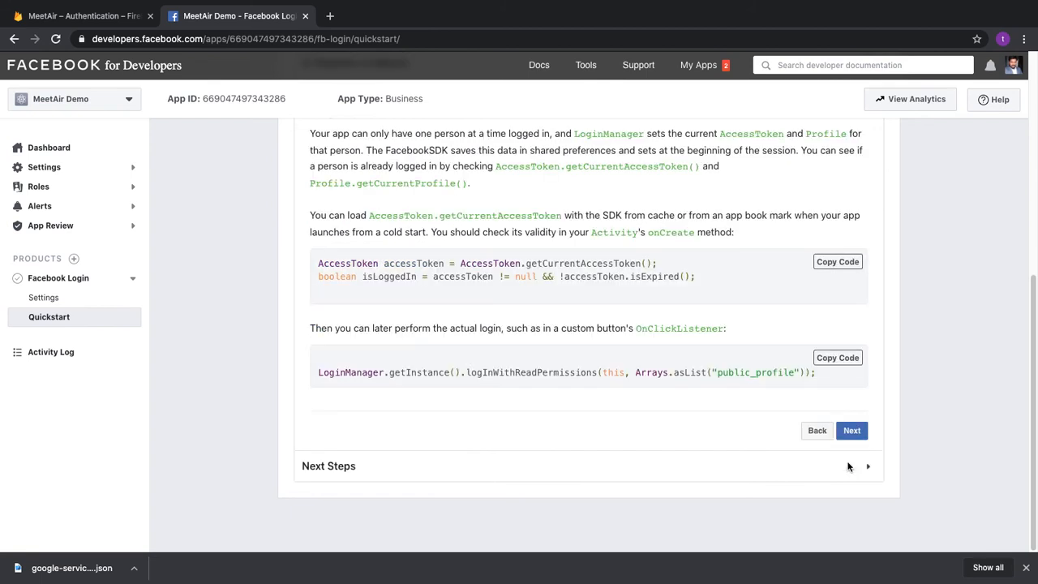
scroll(224, 247, "up", 5)
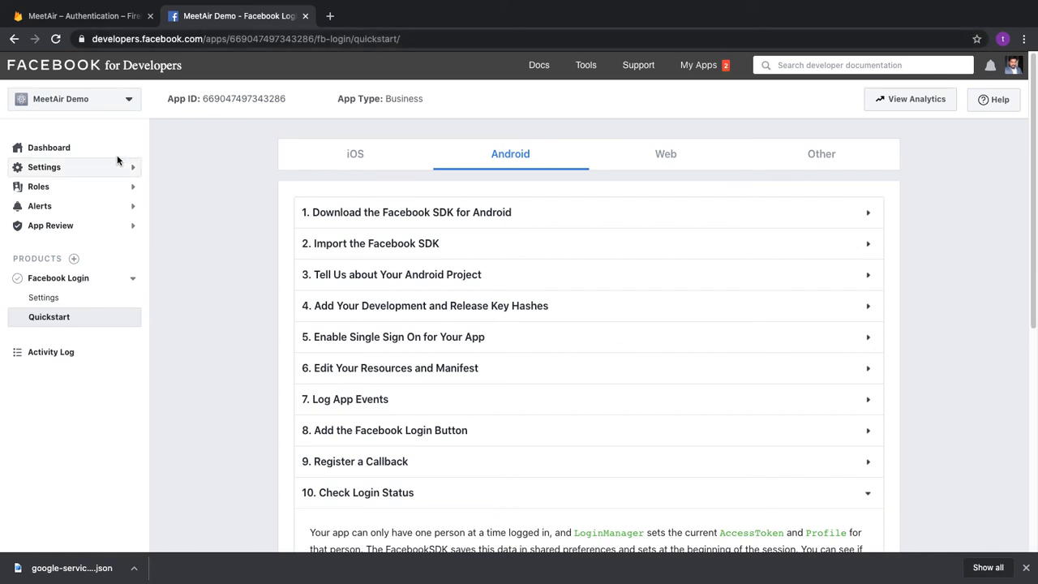
left_click(97, 167)
left_click(57, 187)
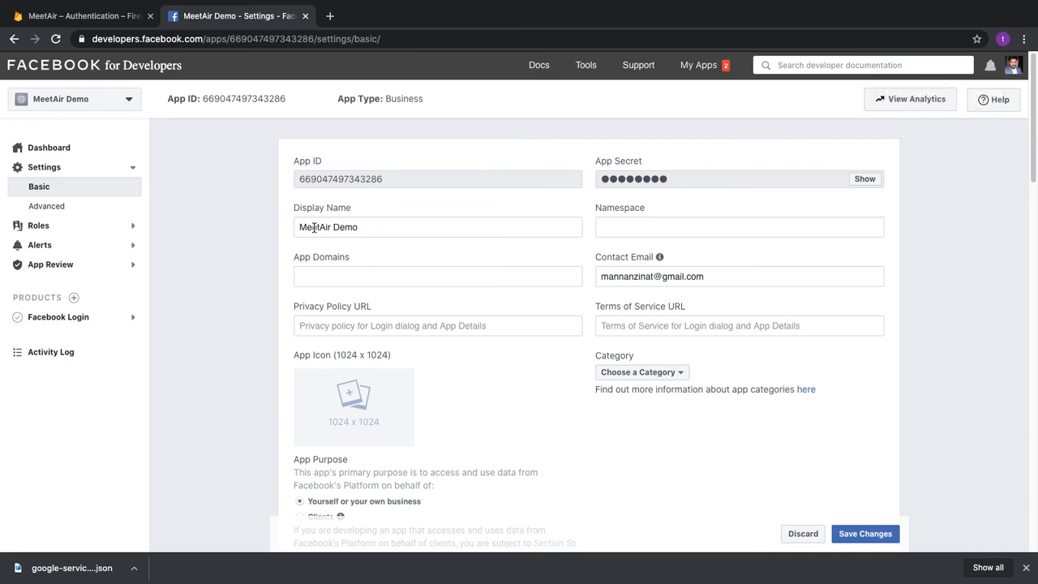
- Reveal and copy the Facebook app secret, paste it into the App secret field of Firebase's Facebook provider, and save the provider
left_click(865, 180)
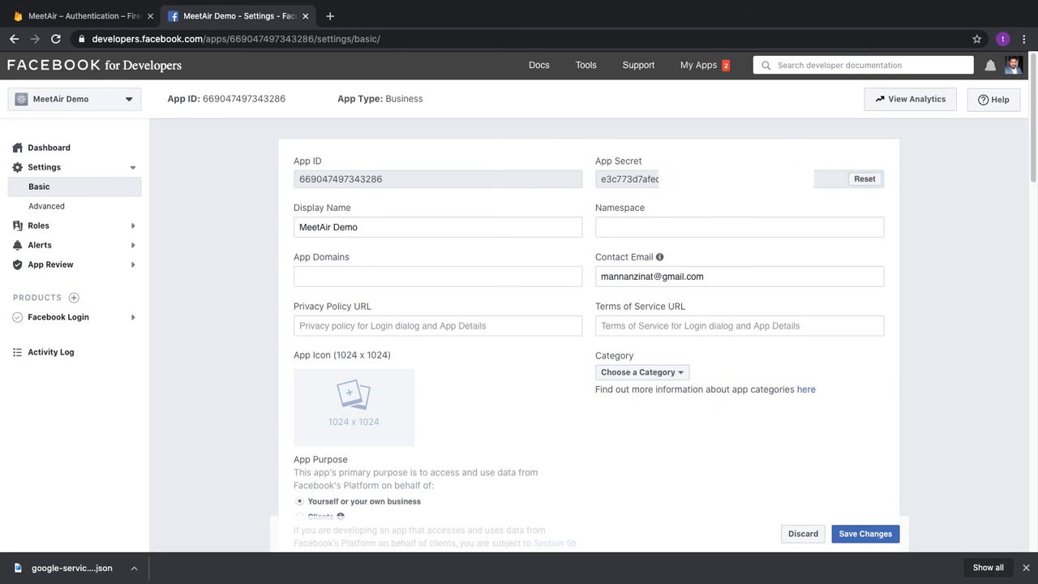
left_click_drag(660, 181, 603, 189)
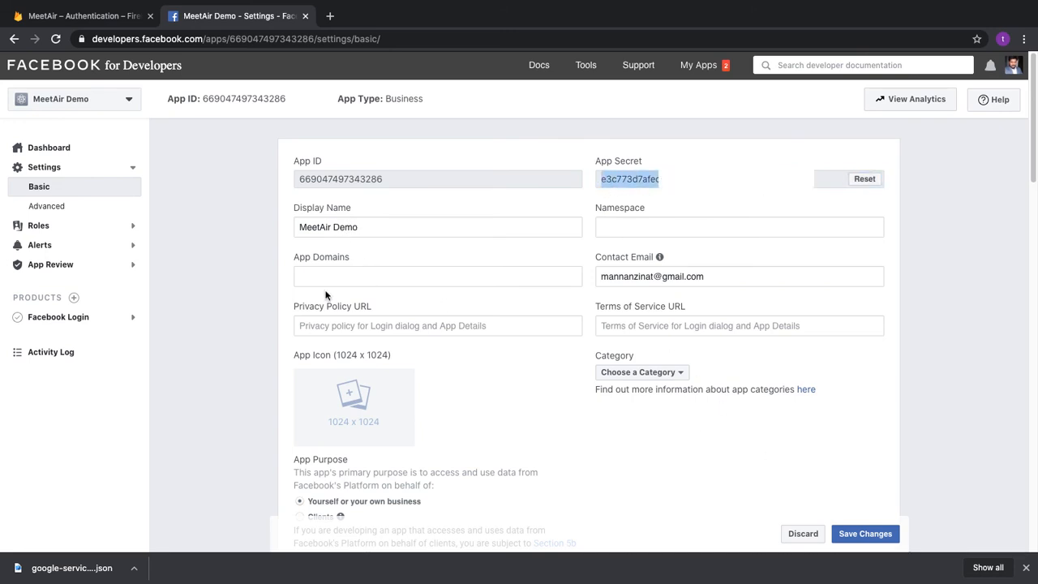
left_click(111, 18)
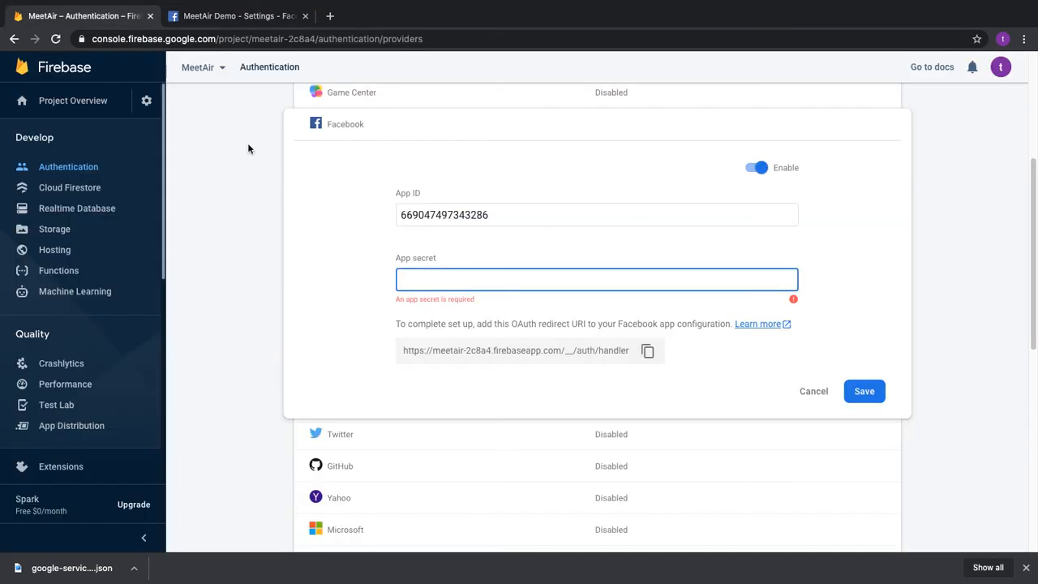
key("super+v")
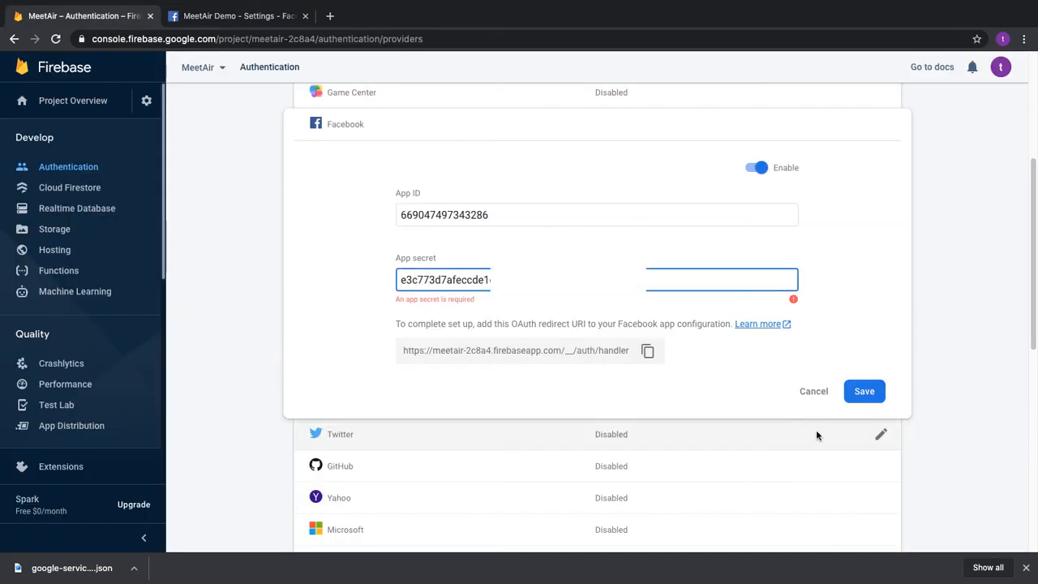
left_click(867, 392)
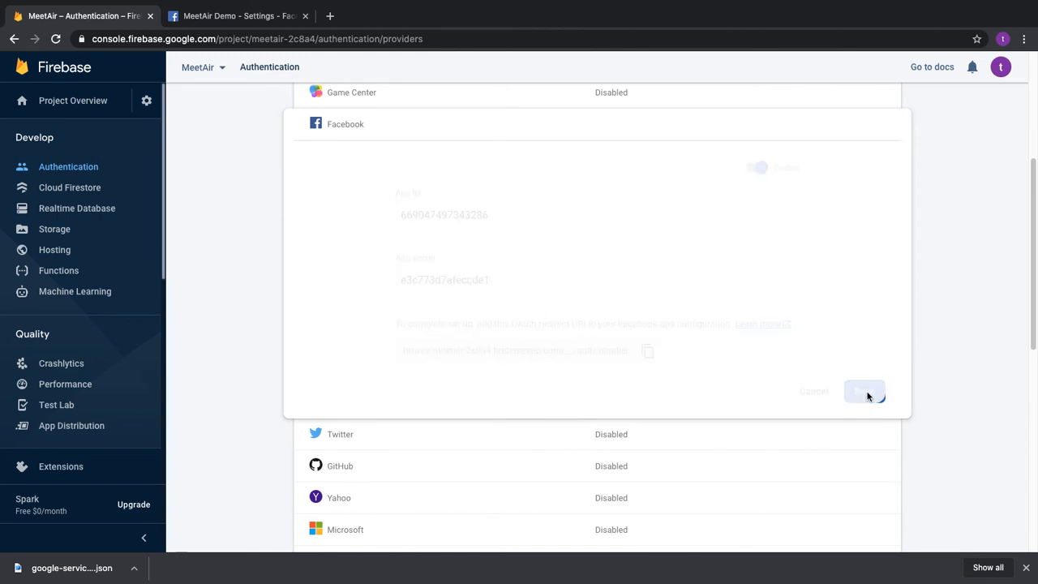
- Return to the MeetAir Demo basic settings on Facebook for Developers and try to save the changes
left_click(240, 16)
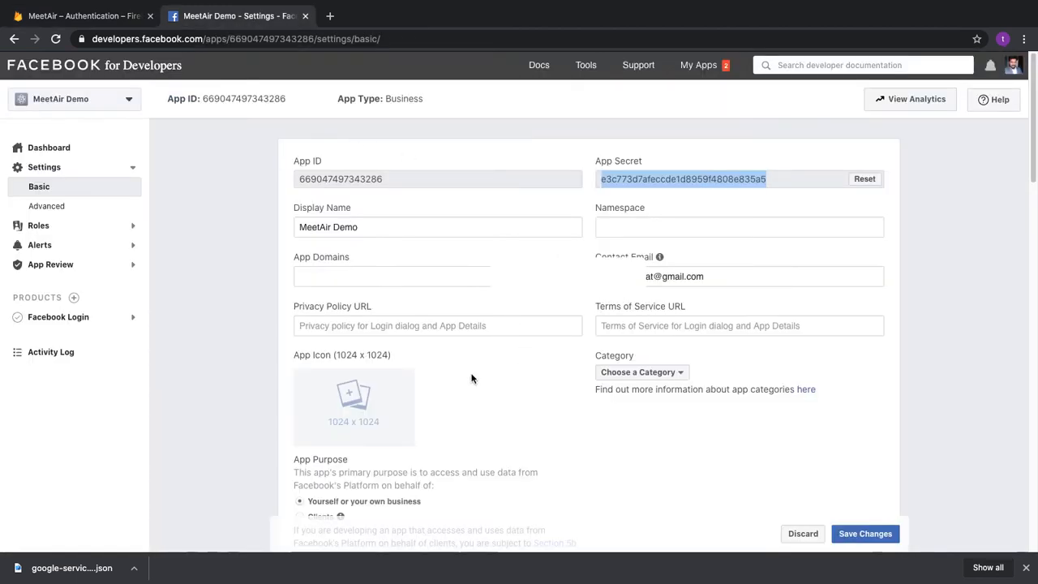
left_click(888, 542)
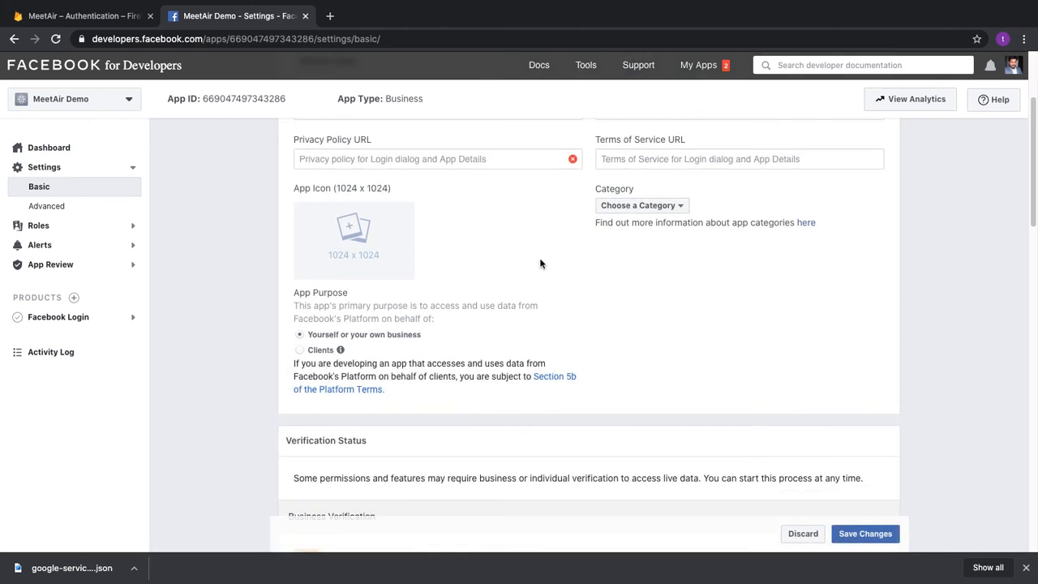
left_click(333, 161)
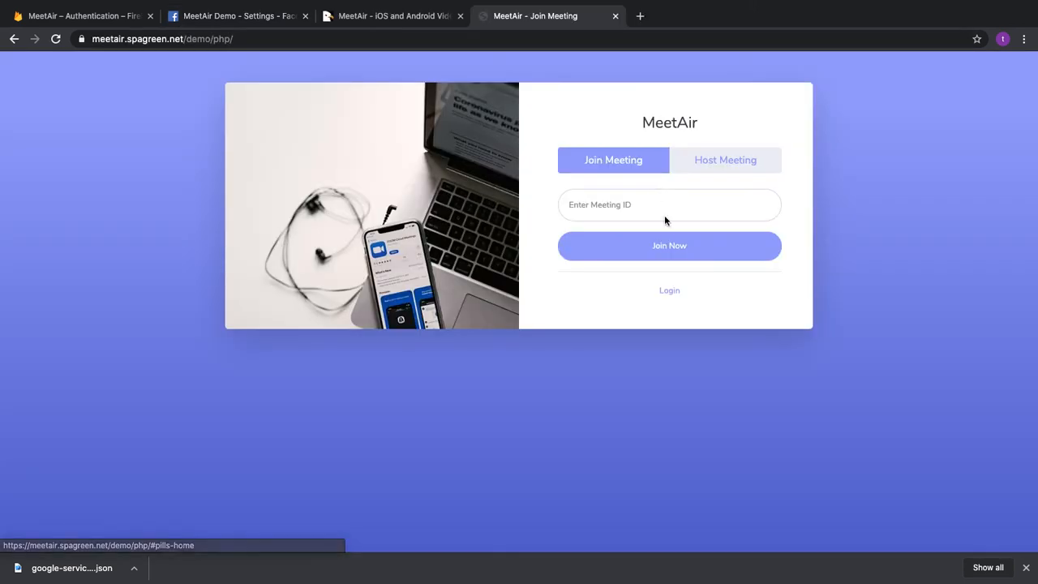
- Log in to the MeetAir demo admin panel with the prefilled credentials, dismiss the password warning, and open the System Setting page
left_click(673, 292)
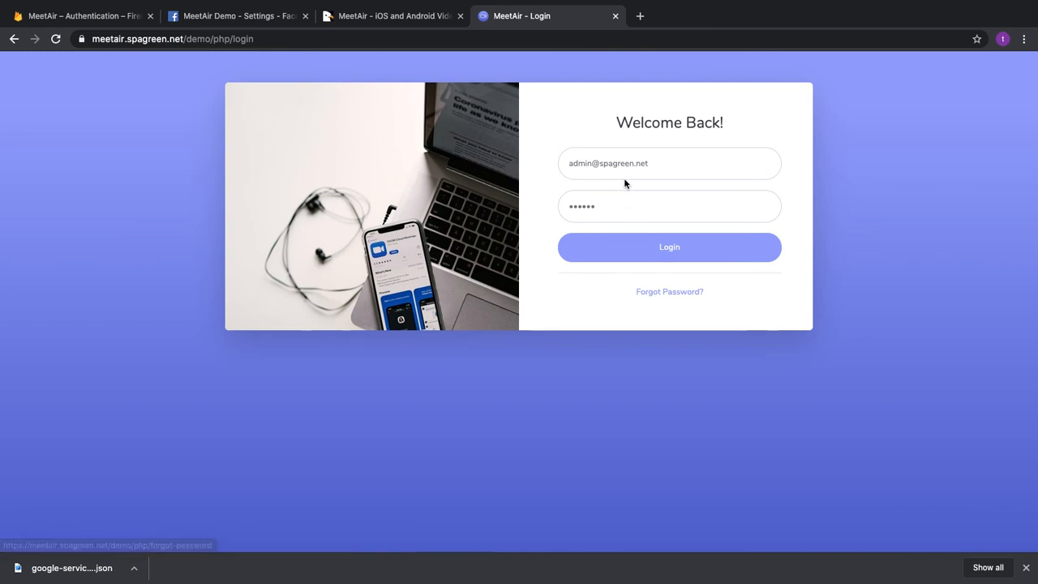
left_click(614, 246)
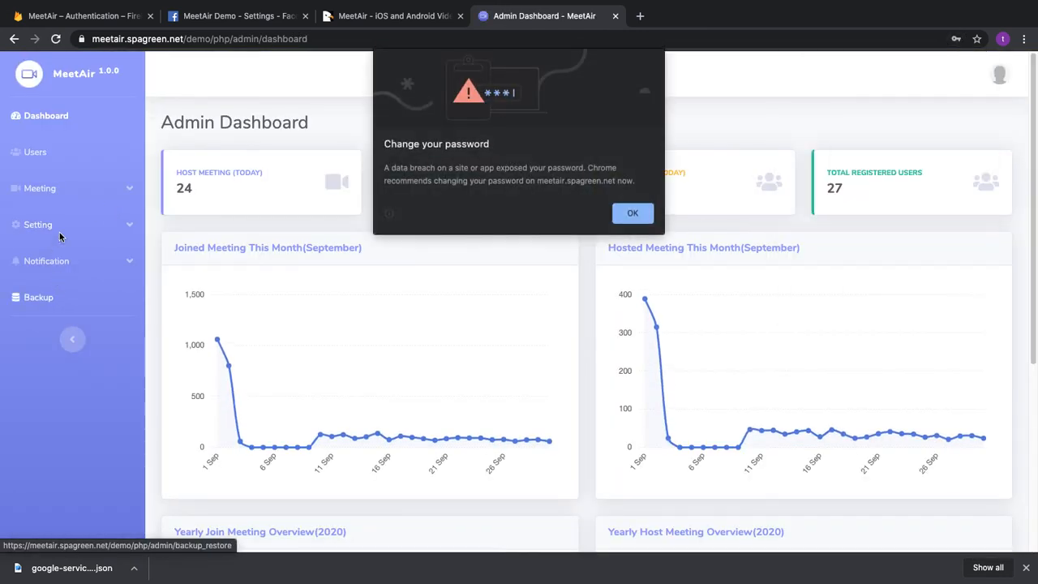
left_click(633, 213)
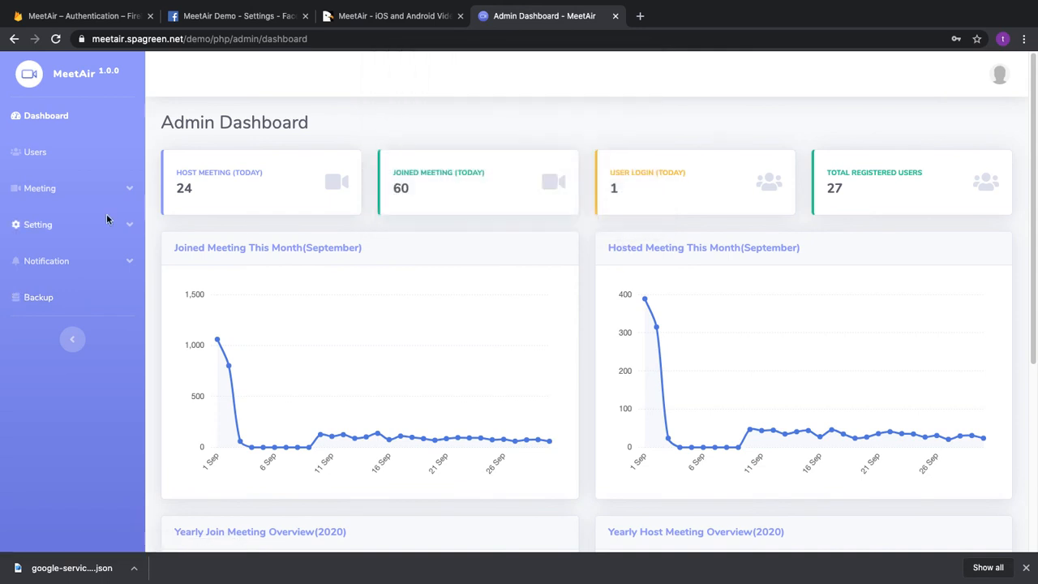
left_click(66, 231)
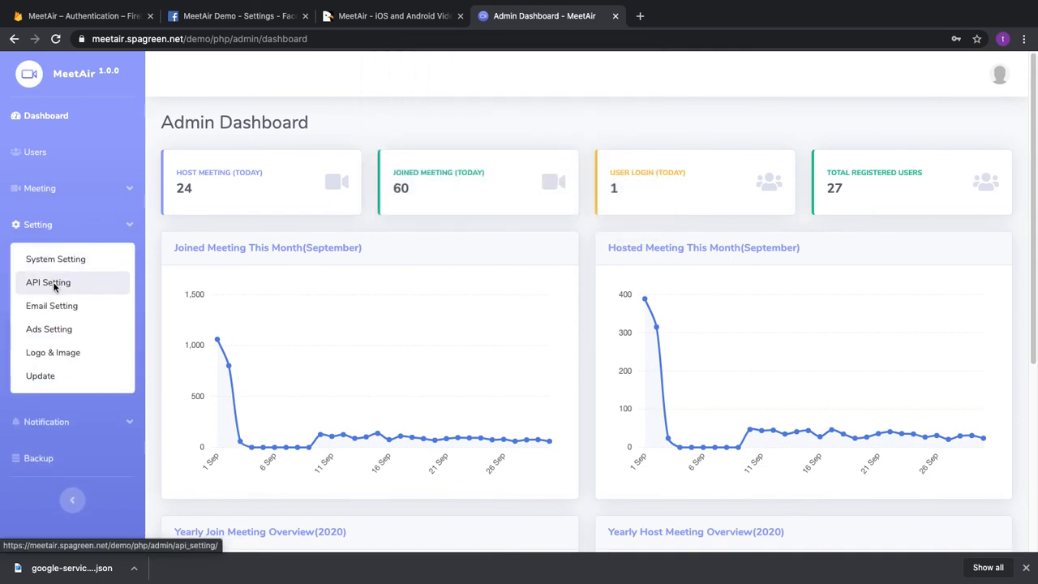
left_click(62, 264)
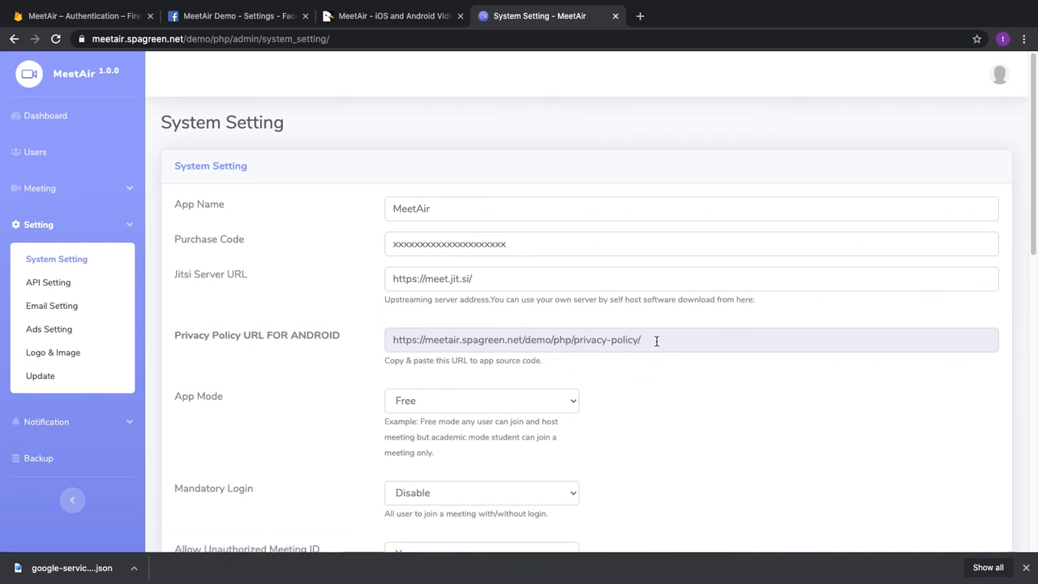
- Copy MeetAir's Android privacy policy URL and enter it as both the Privacy Policy URL and Terms of Service URL in the Facebook app settings
left_click_drag(657, 340, 394, 342)
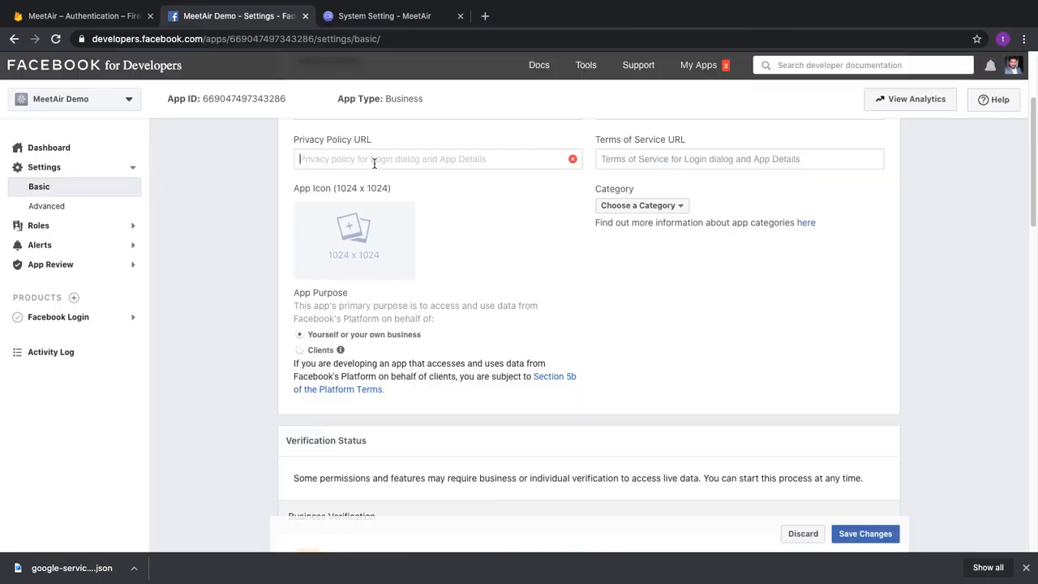
type("https://meetair.spagreen.net/demo/php/privacy-policy/")
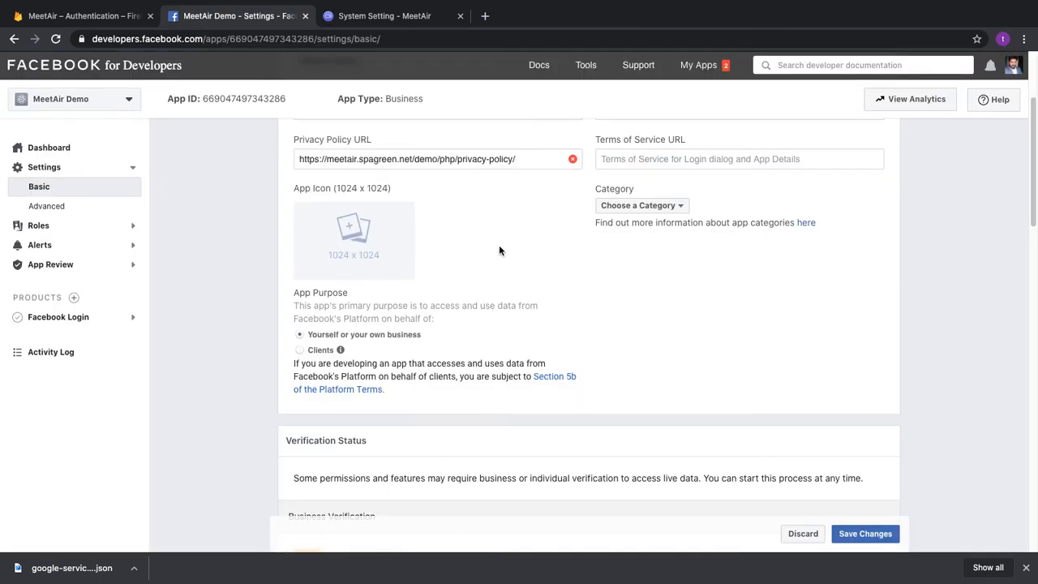
left_click(641, 158)
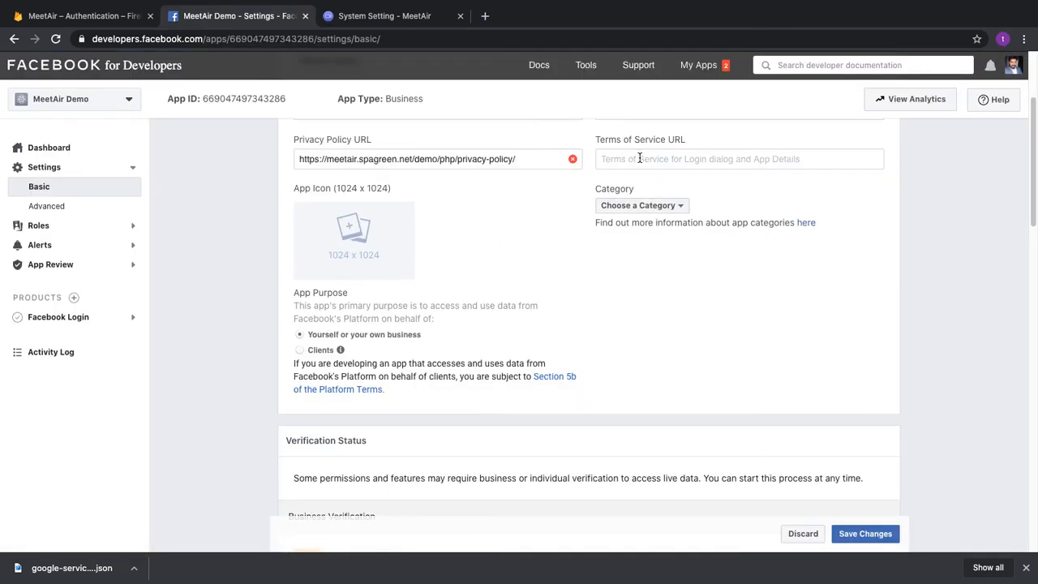
type("https://meetair.spagreen.net/demo/php/privacy-policy/")
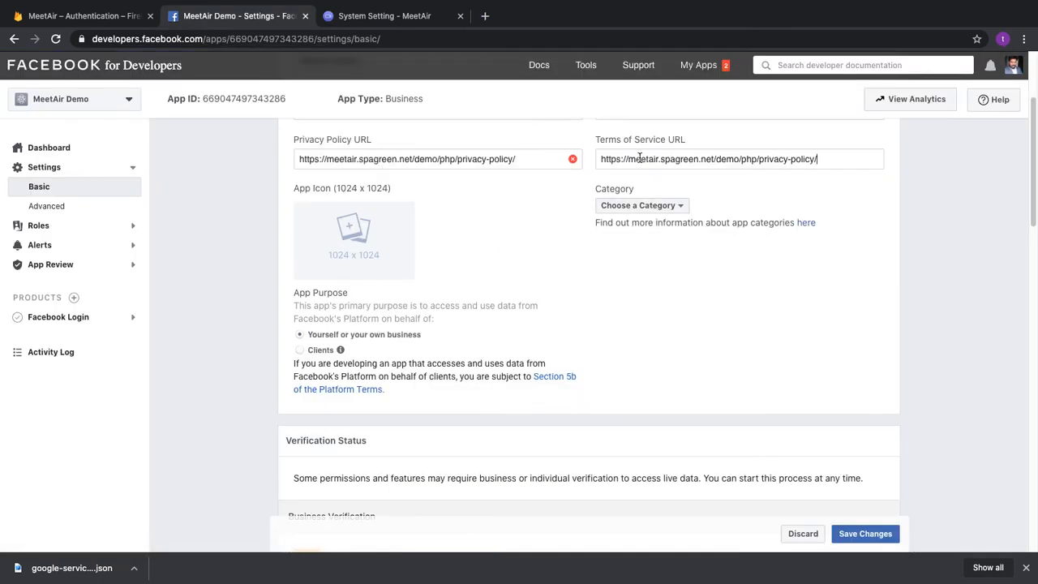
- Set the app category to Community & Government and save the settings, accepting com.spagreen.meetairdemo as the Google Play package name
left_click(645, 205)
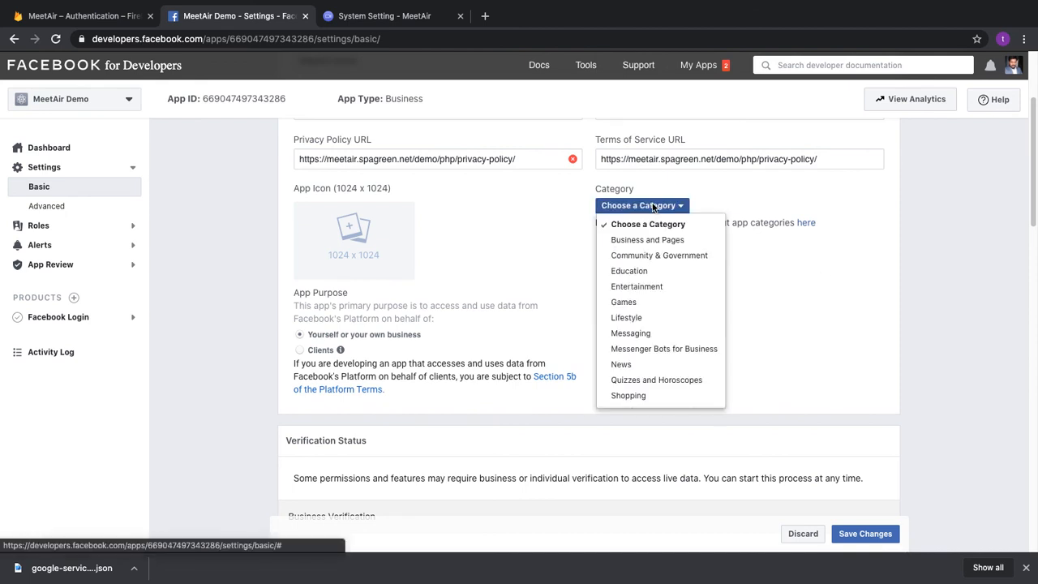
left_click(665, 255)
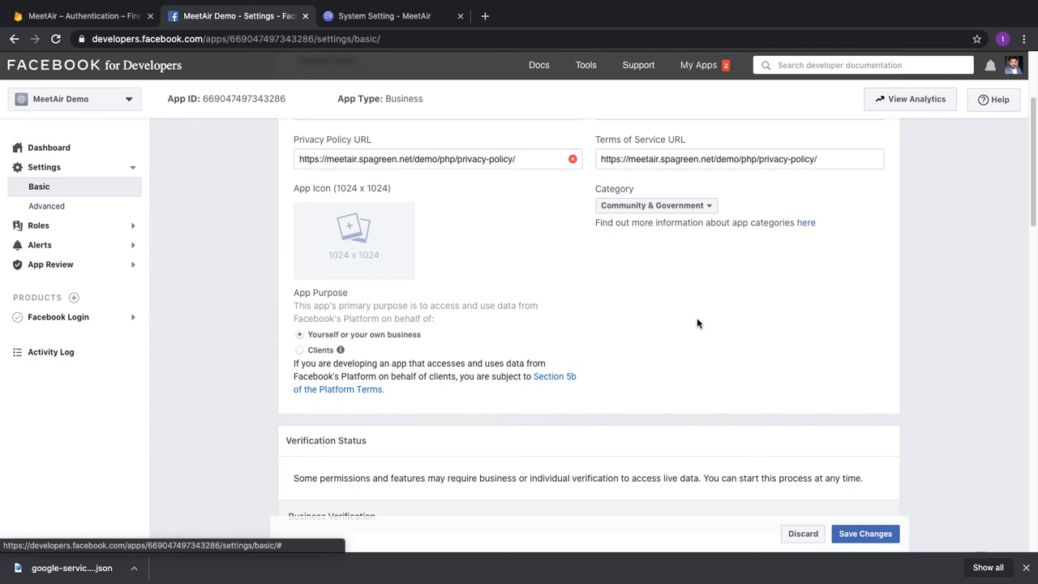
scroll(584, 333, "down", 1)
left_click(875, 532)
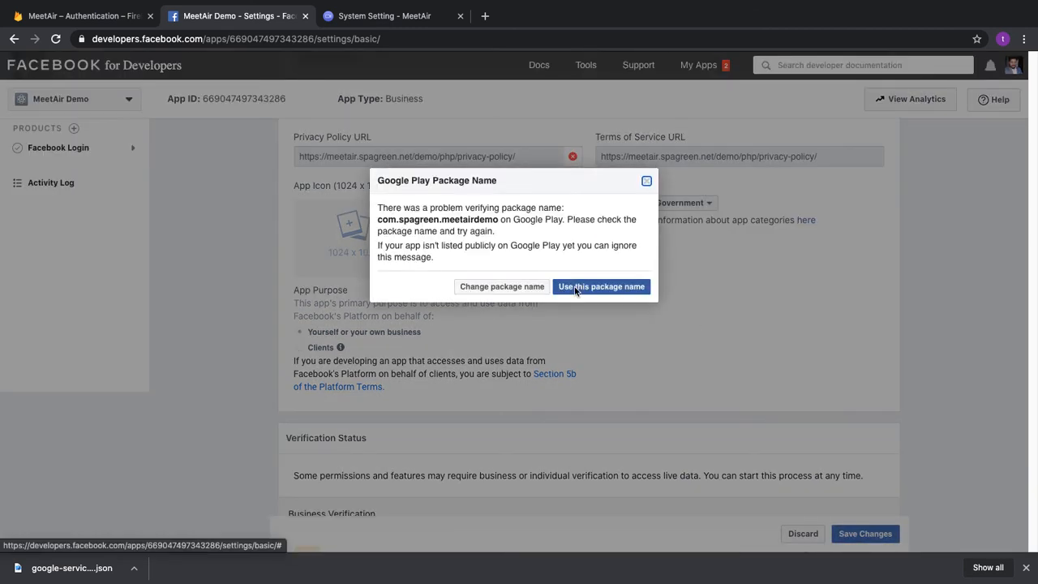
left_click(578, 288)
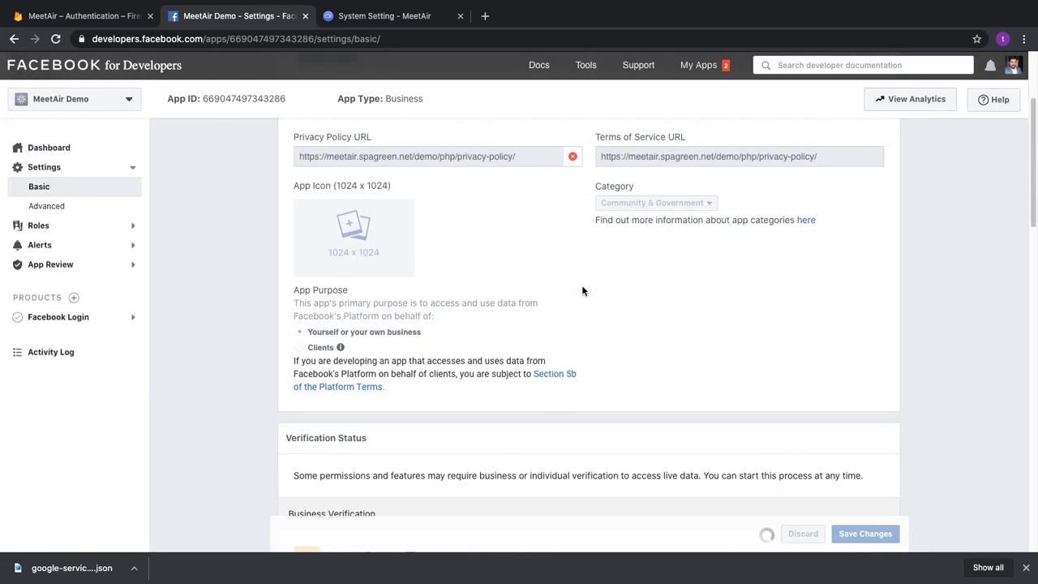